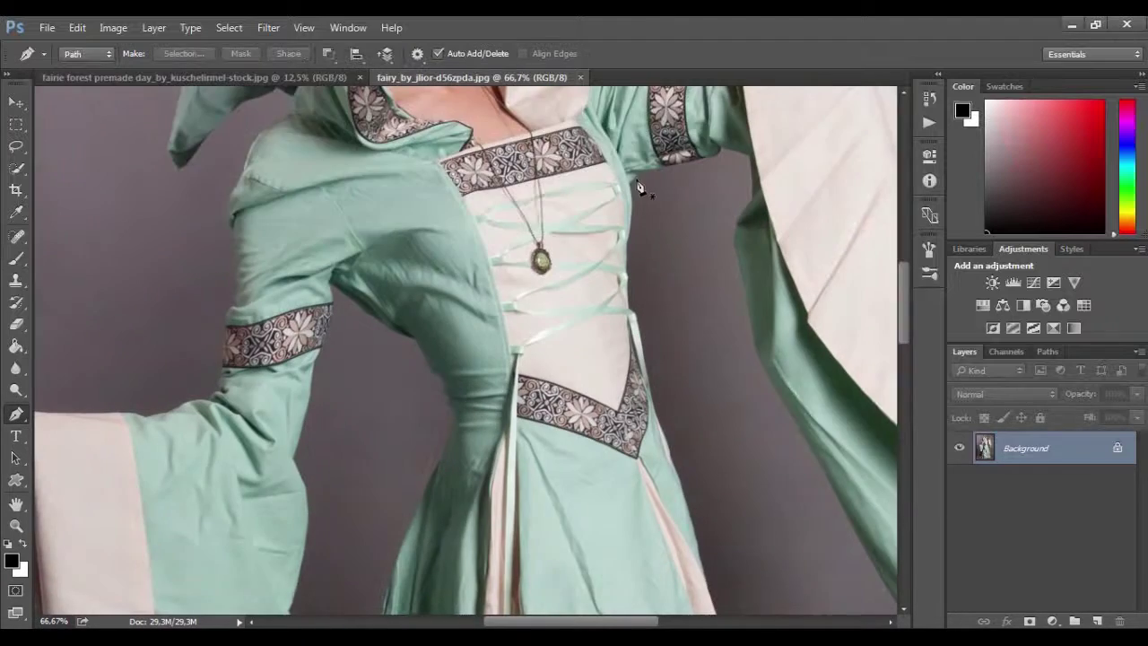
Start the Pen path on the bodice edge and anchor down the gown's upper right side at 300%.
left_click(659, 203)
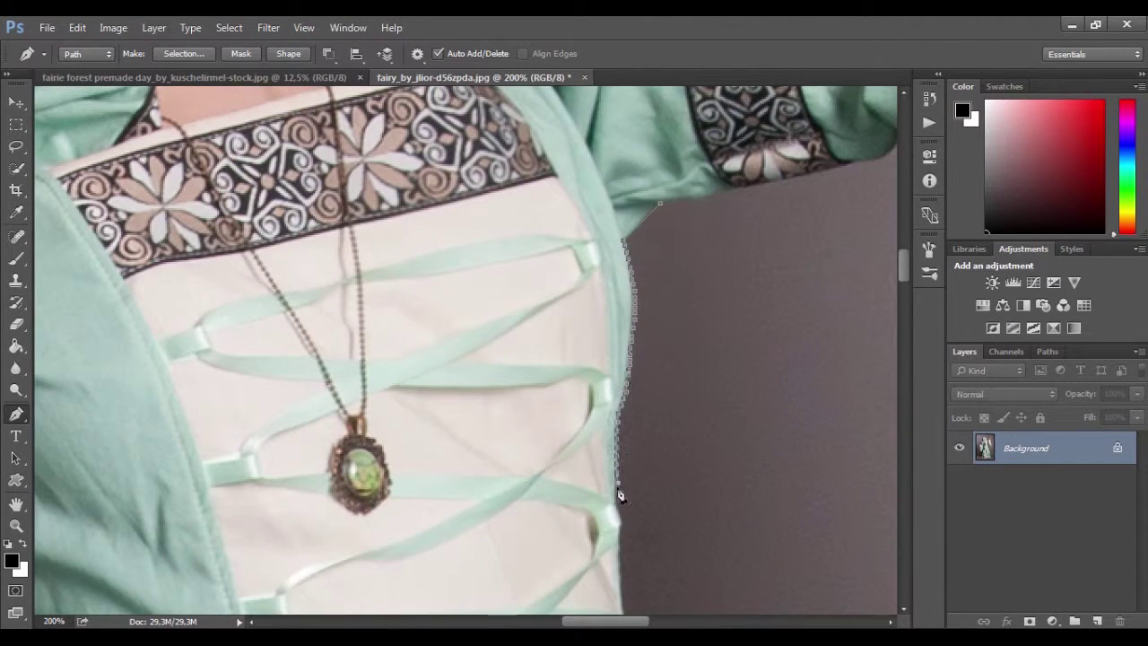
key("ctrl+plus")
scroll(682, 359, "down", 3)
scroll(744, 218, "down", 3)
scroll(744, 202, "down", 2)
scroll(758, 199, "down", 2)
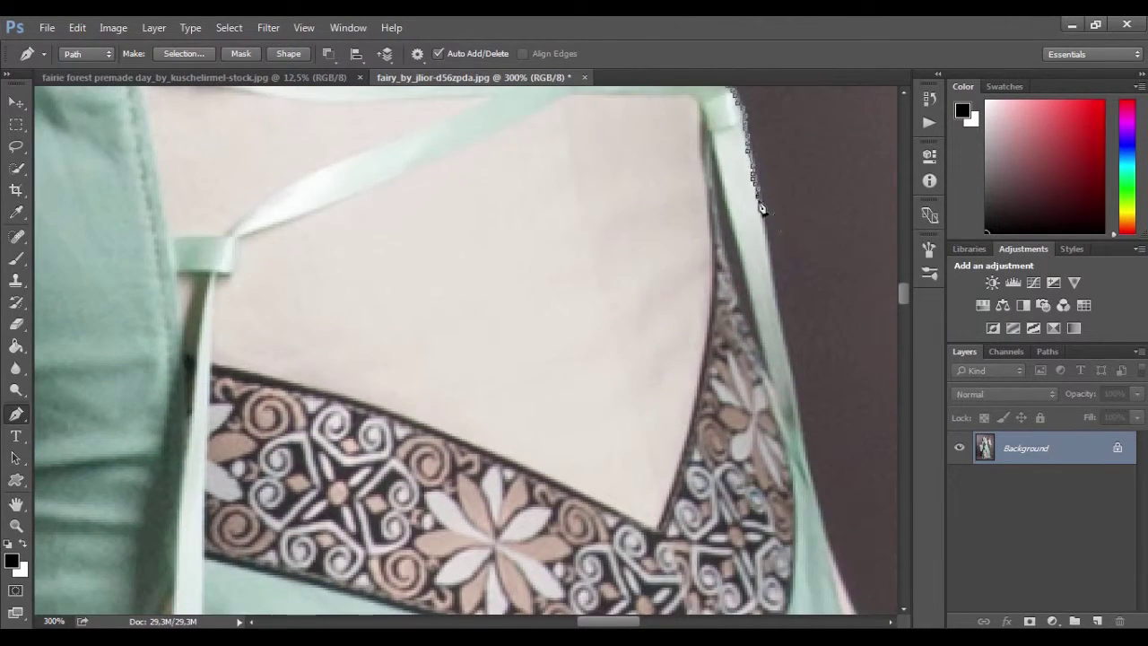
scroll(758, 199, "down", 2)
scroll(815, 223, "down", 1)
scroll(818, 233, "down", 1)
scroll(825, 251, "down", 2)
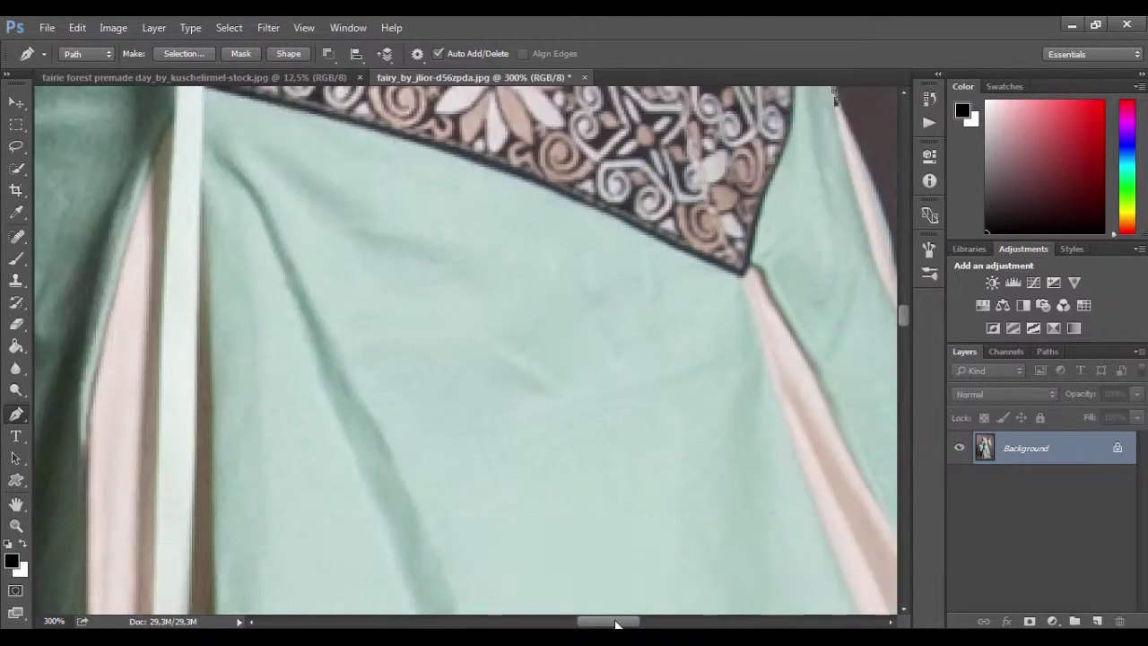
scroll(559, 257, "right", 3)
scroll(596, 257, "down", 2)
scroll(634, 221, "down", 2)
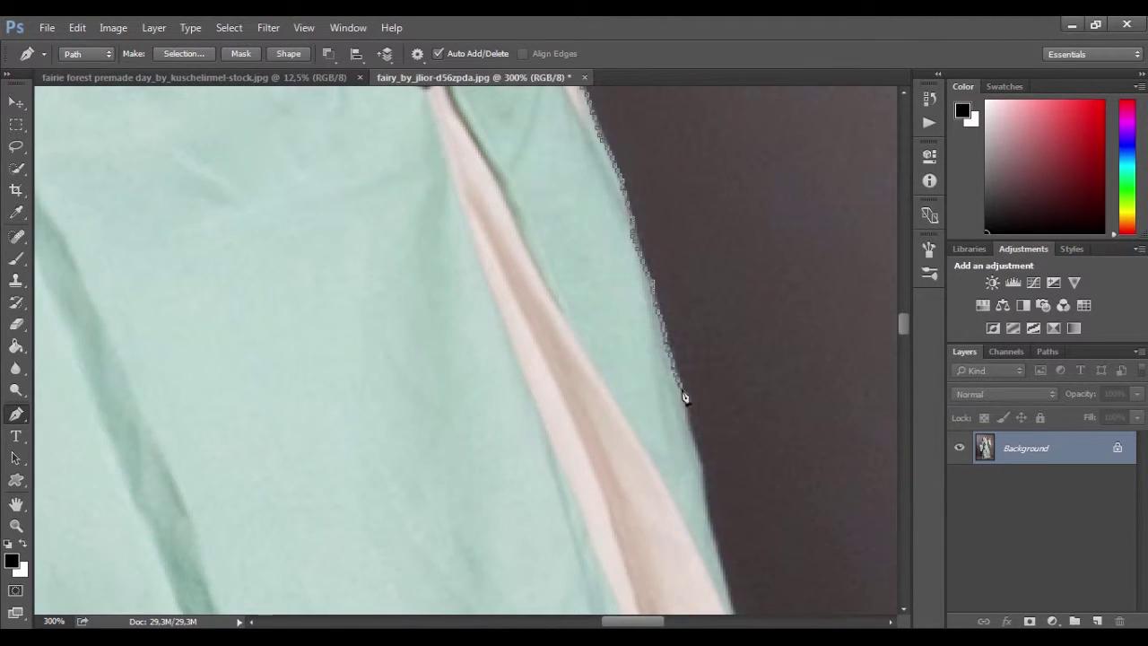
scroll(682, 359, "down", 3)
scroll(813, 212, "down", 2)
scroll(833, 295, "down", 1)
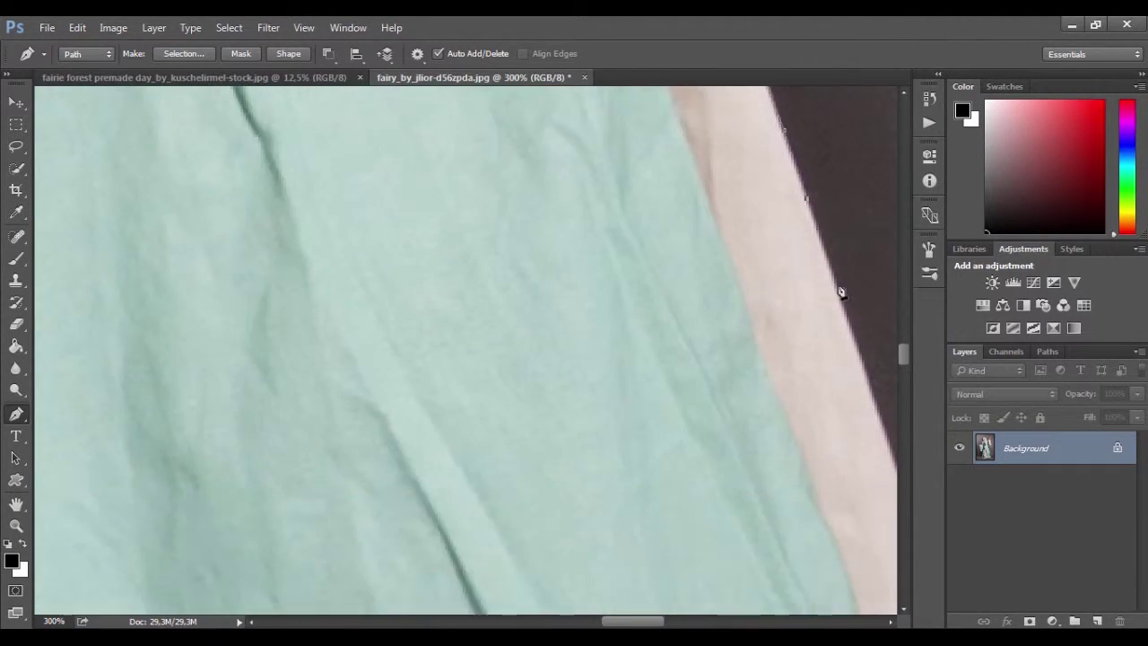
scroll(658, 313, "right", 2)
scroll(763, 336, "down", 2)
scroll(823, 290, "down", 2)
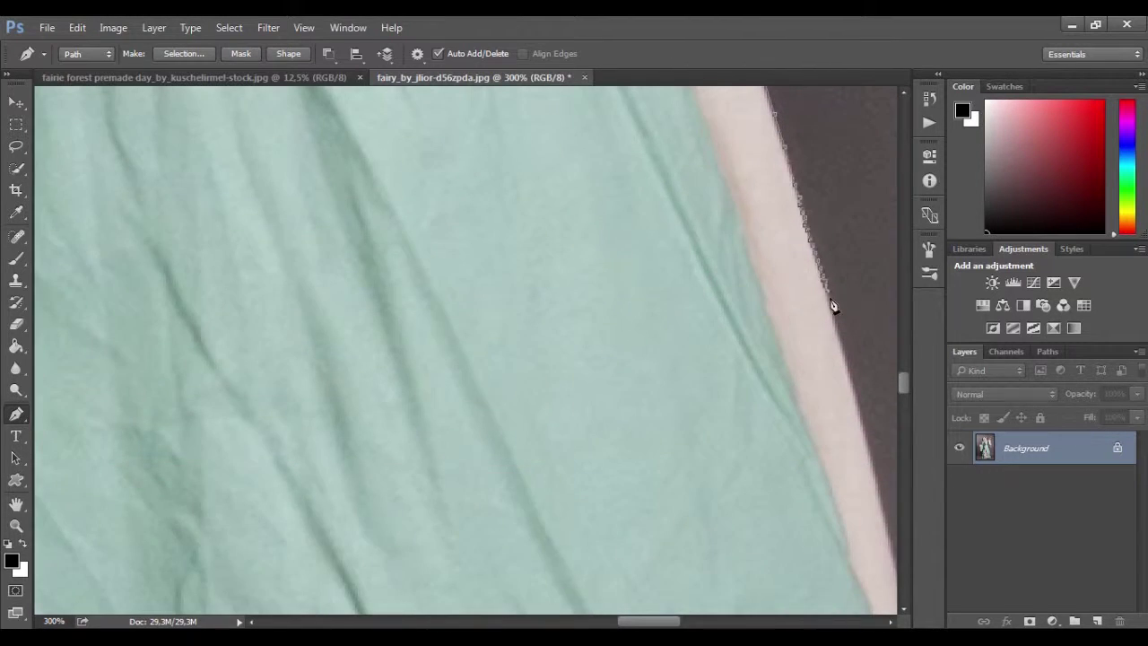
scroll(464, 159, "right", 4)
scroll(518, 295, "down", 1)
scroll(544, 300, "down", 1)
scroll(575, 252, "down", 2)
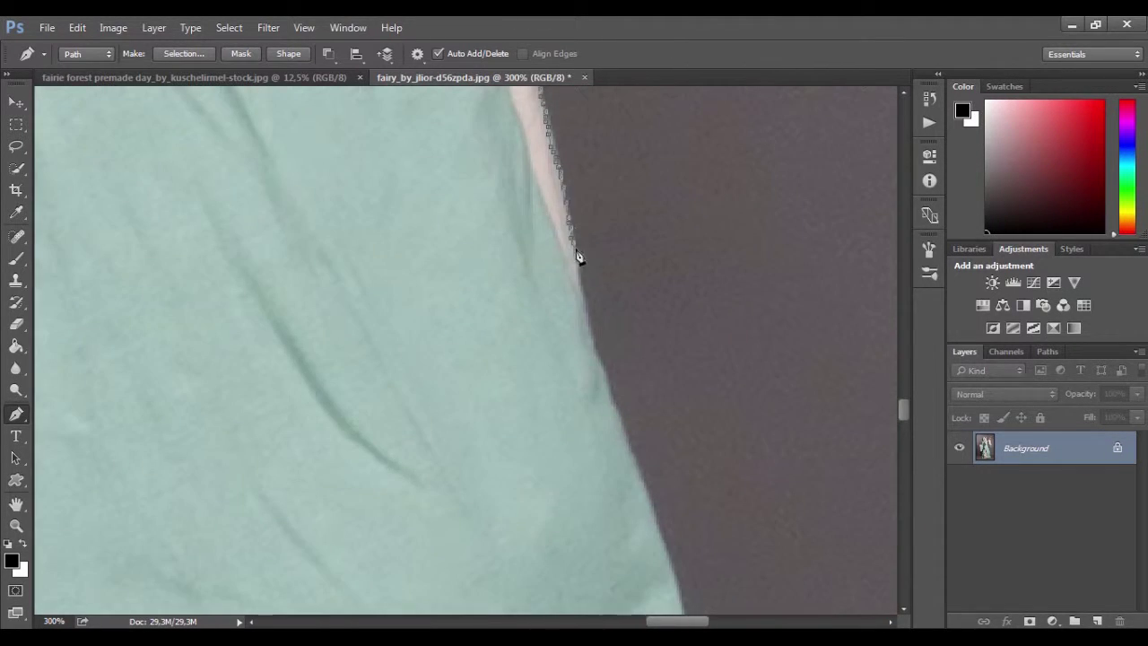
scroll(608, 386, "down", 2)
left_click(645, 286)
scroll(686, 345, "down", 2)
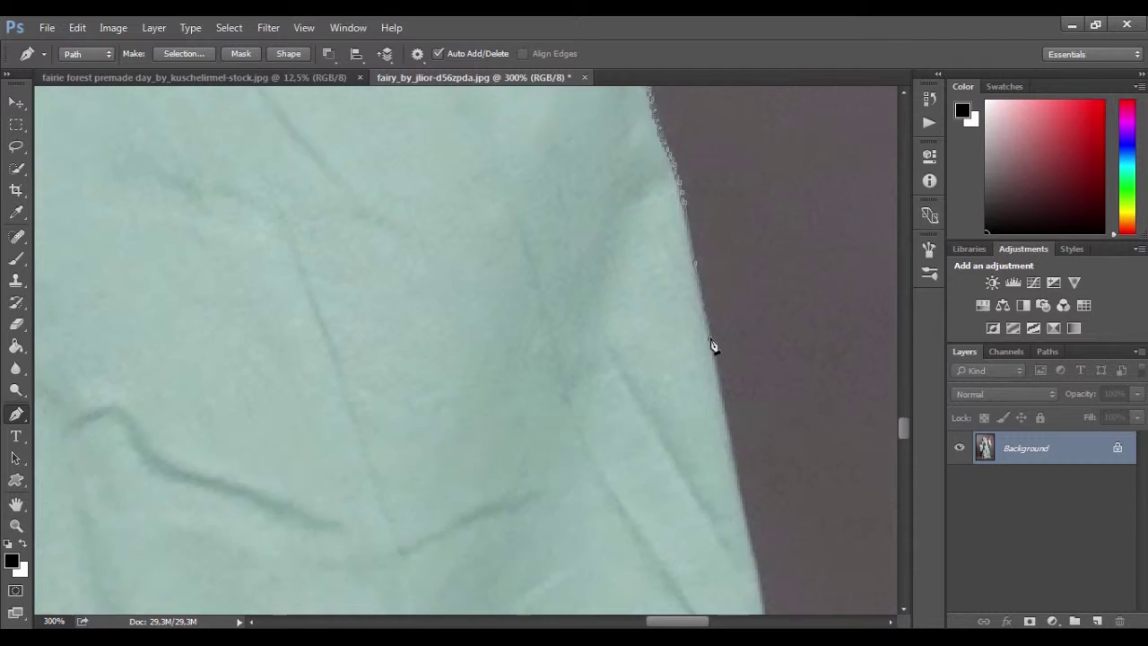
scroll(727, 386, "down", 2)
scroll(753, 341, "down", 2)
scroll(767, 206, "down", 2)
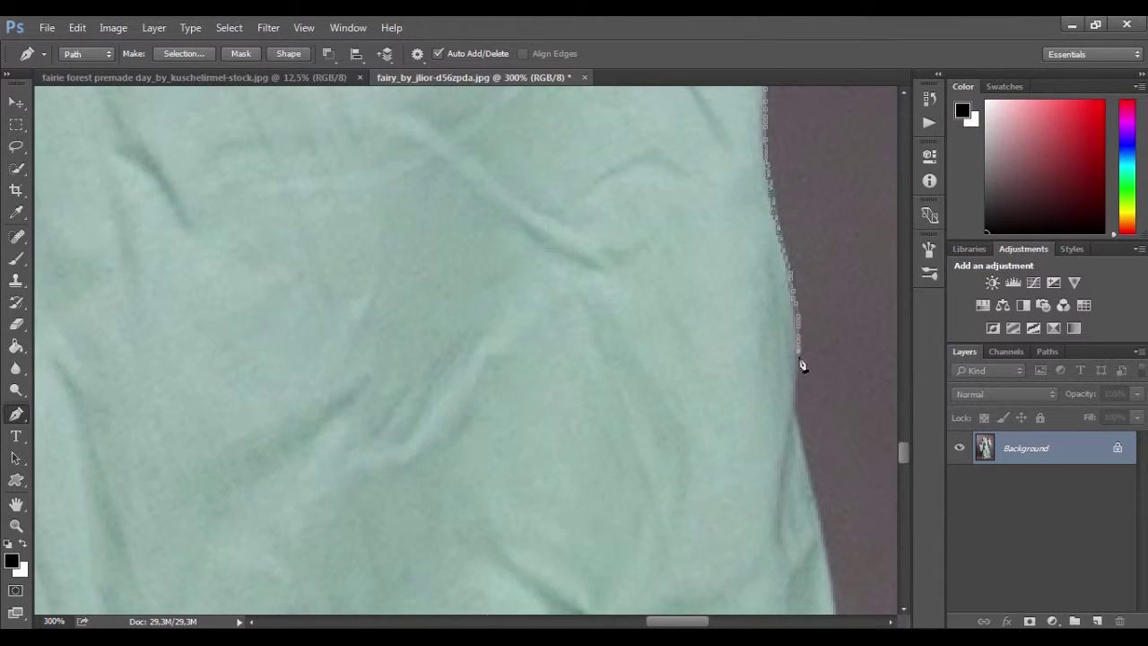
scroll(802, 365, "down", 2)
scroll(803, 198, "down", 2)
scroll(822, 187, "down", 2)
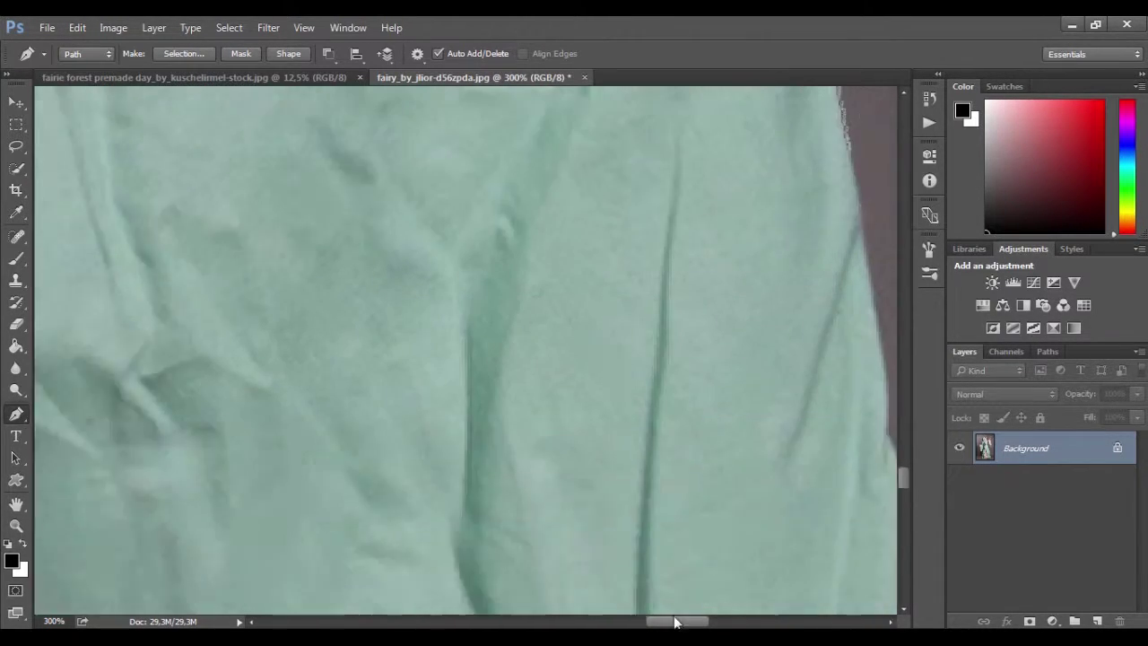
scroll(627, 251, "right", 2)
Anchor the path down the lower skirt's right edge and bulge to the hem corner.
left_click(611, 252)
scroll(638, 447, "down", 2)
left_click(656, 346)
scroll(672, 188, "down", 2)
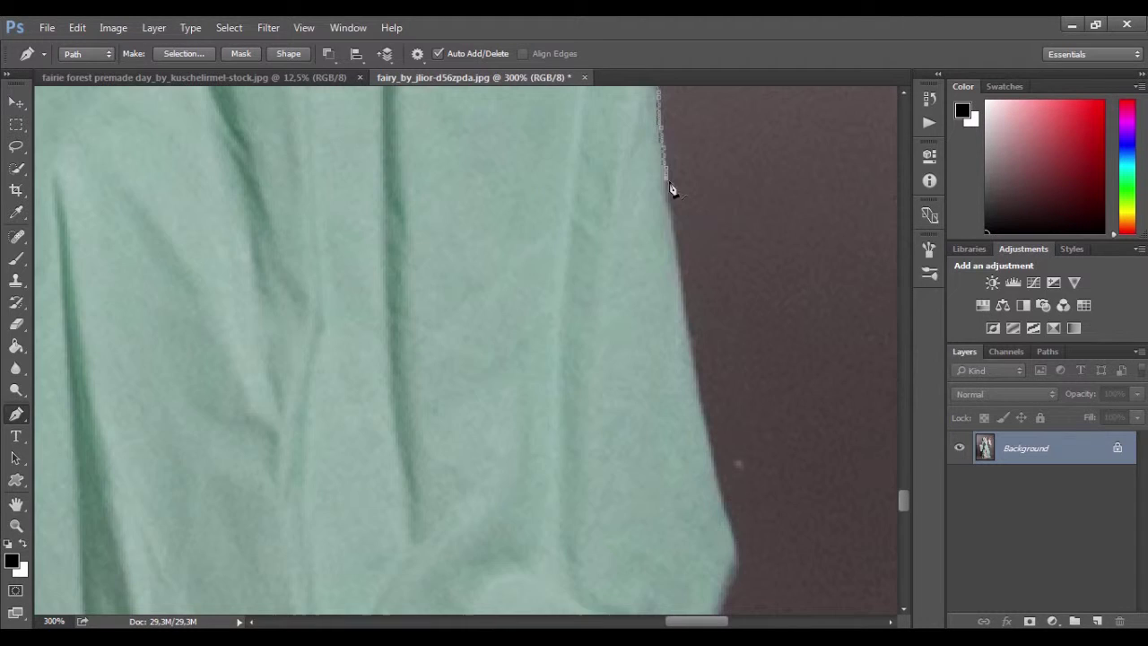
scroll(688, 314, "down", 2)
left_click(693, 240)
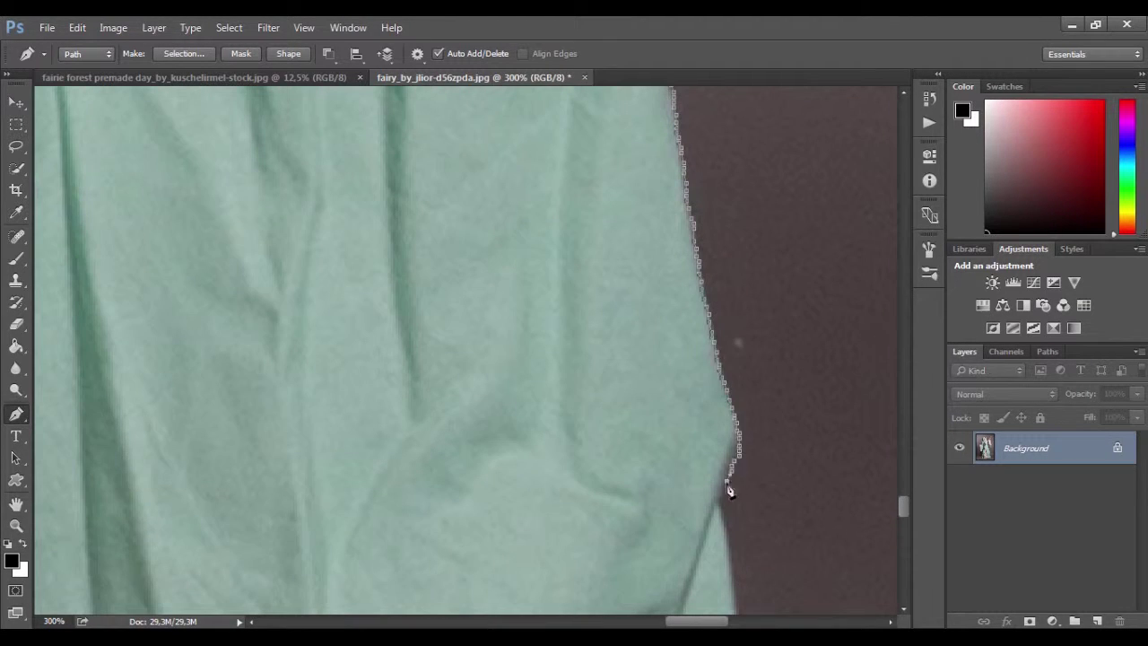
scroll(728, 490, "down", 4)
left_click(730, 296)
left_click(762, 439)
scroll(748, 185, "down", 4)
left_click(762, 269)
scroll(758, 140, "down", 2)
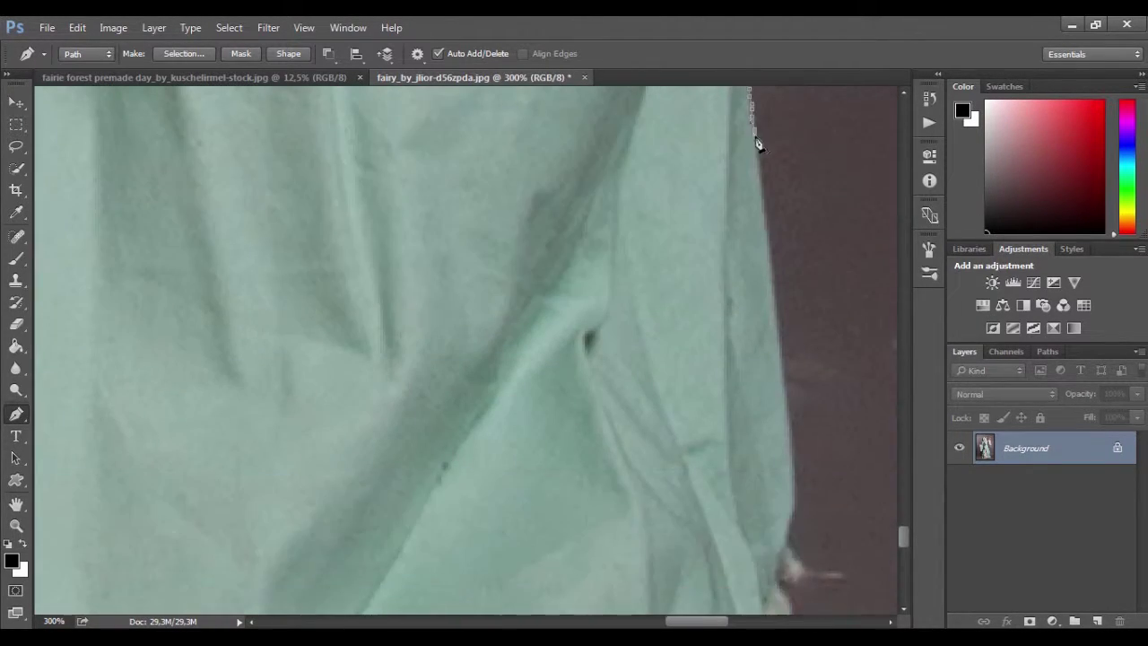
left_click(772, 219)
scroll(771, 150, "down", 2)
scroll(782, 236, "down", 2)
left_click(787, 222)
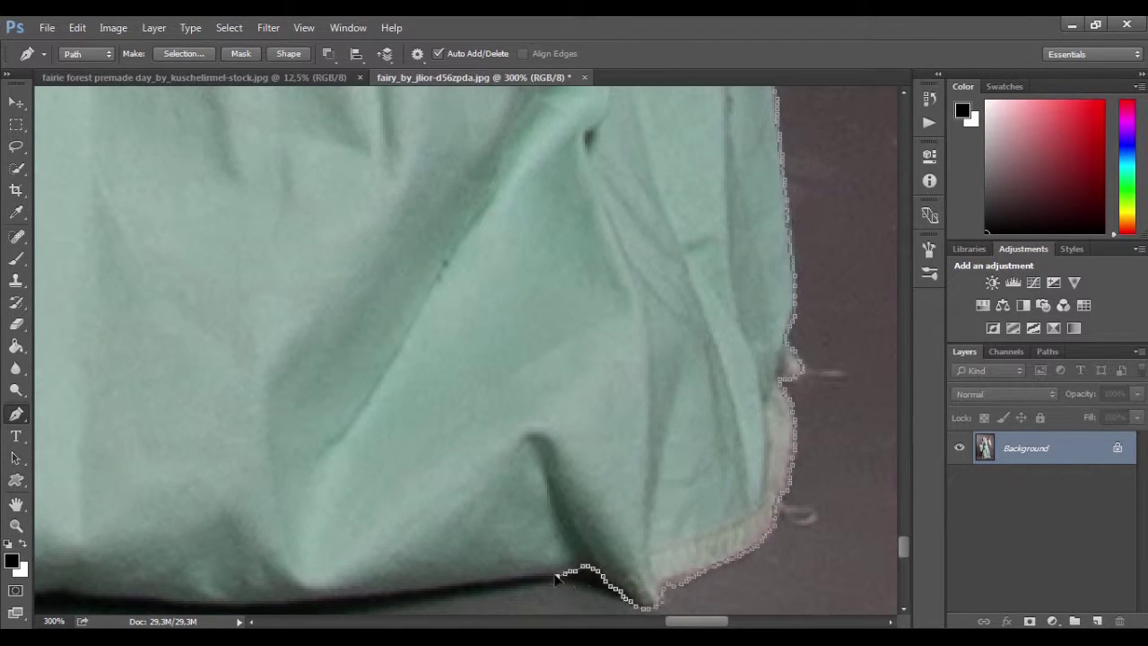
scroll(556, 579, "down", 2)
scroll(556, 579, "left", 5)
left_click(637, 545)
Extend the path left along the green skirt hem.
scroll(583, 547, "left", 3)
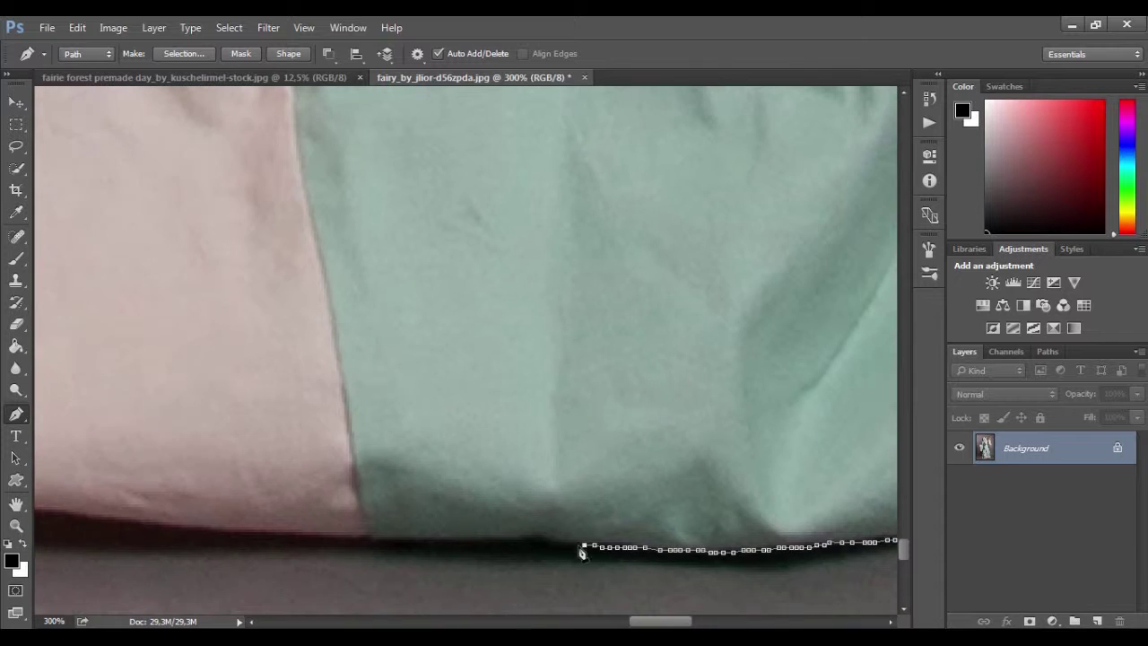
left_click(530, 549)
scroll(529, 549, "left", 6)
left_click(692, 543)
scroll(692, 542, "left", 2)
left_click(674, 536)
left_click(533, 525)
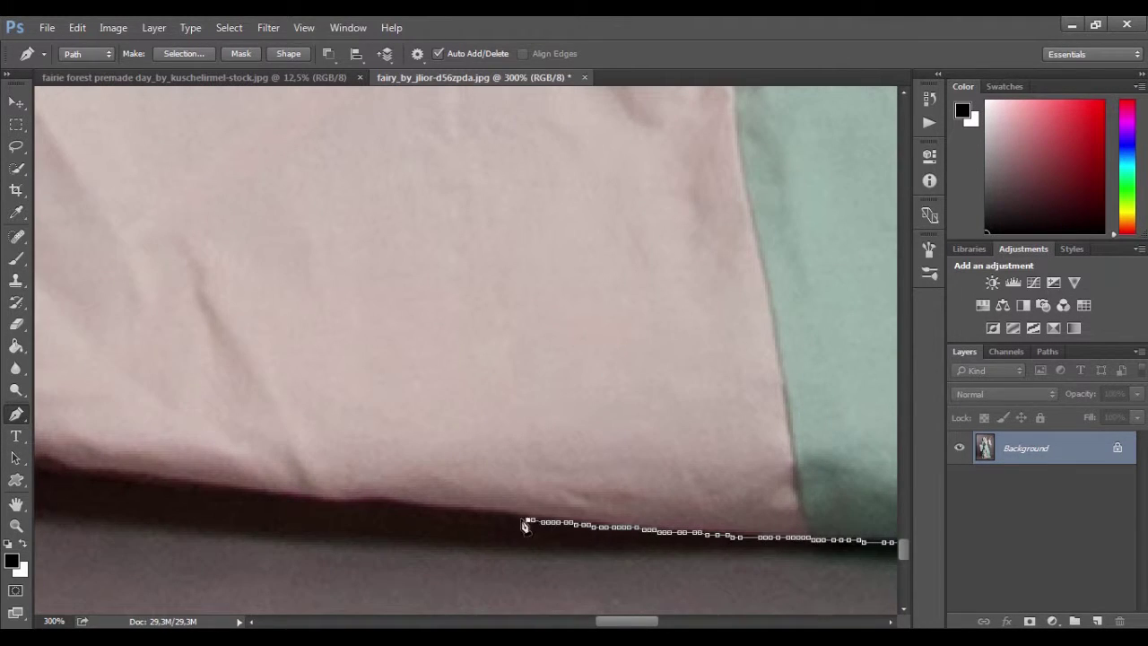
left_click(468, 519)
left_click_drag(468, 519, 792, 520)
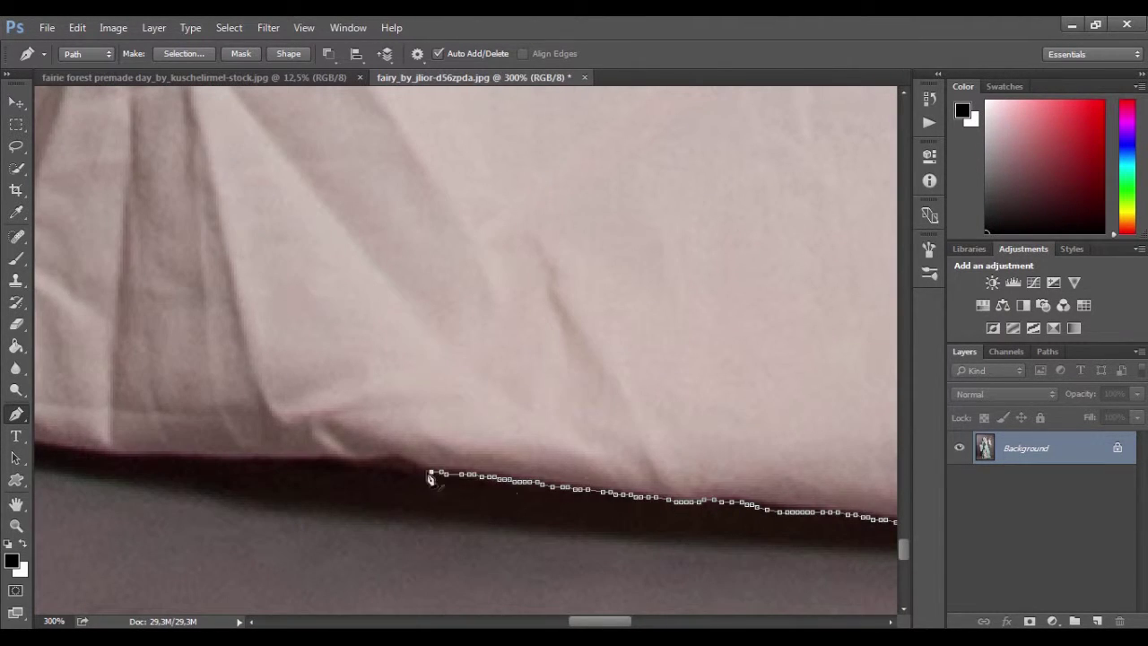
scroll(769, 475, "left", 5)
Continue anchoring left along the pink underskirt hem to the gown's left side.
left_click(619, 460)
left_click(511, 448)
left_click(436, 427)
scroll(702, 478, "left", 5)
left_click(702, 478)
left_click(596, 443)
left_click(536, 425)
scroll(610, 505, "left", 3)
scroll(795, 538, "left", 3)
left_click(492, 487)
left_click(377, 466)
left_click(256, 454)
Climb the path up the skirt's left corner and along the pink sleeve edge.
scroll(473, 601, "down", 1)
scroll(473, 600, "up", 3)
scroll(473, 601, "left", 3)
left_click(303, 405)
left_click(290, 377)
left_click(271, 367)
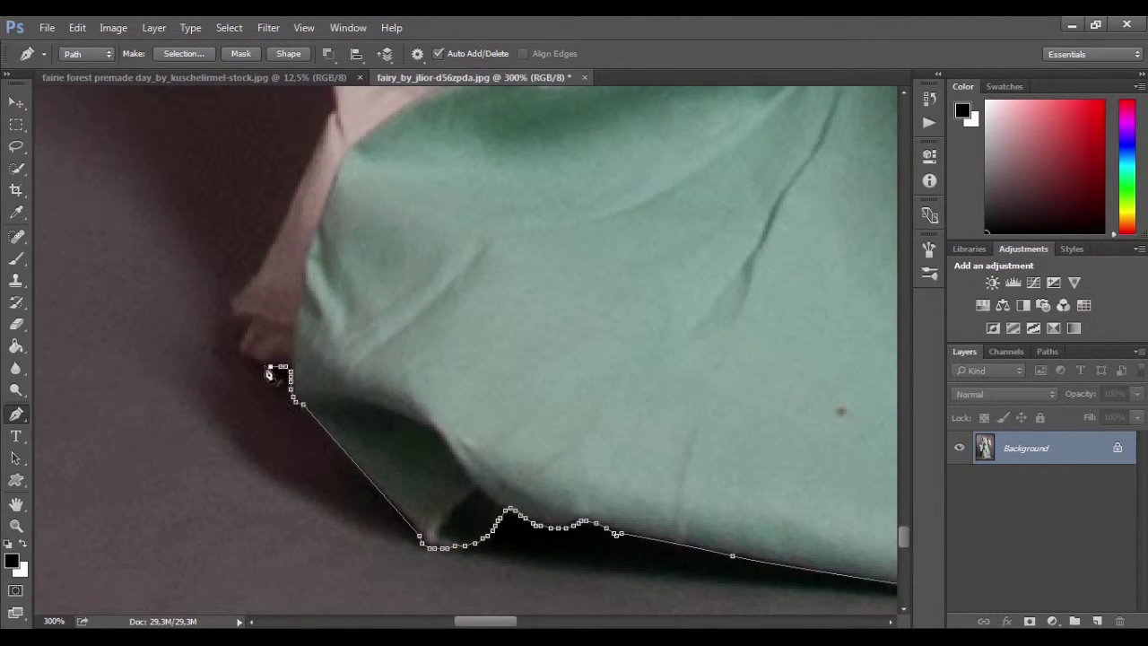
scroll(310, 274, "up", 3)
scroll(341, 487, "up", 3)
left_click(337, 295)
left_click(351, 256)
mouse_move(354, 253)
left_mouse_down()
mouse_move(397, 398)
mouse_move(433, 440)
left_mouse_up()
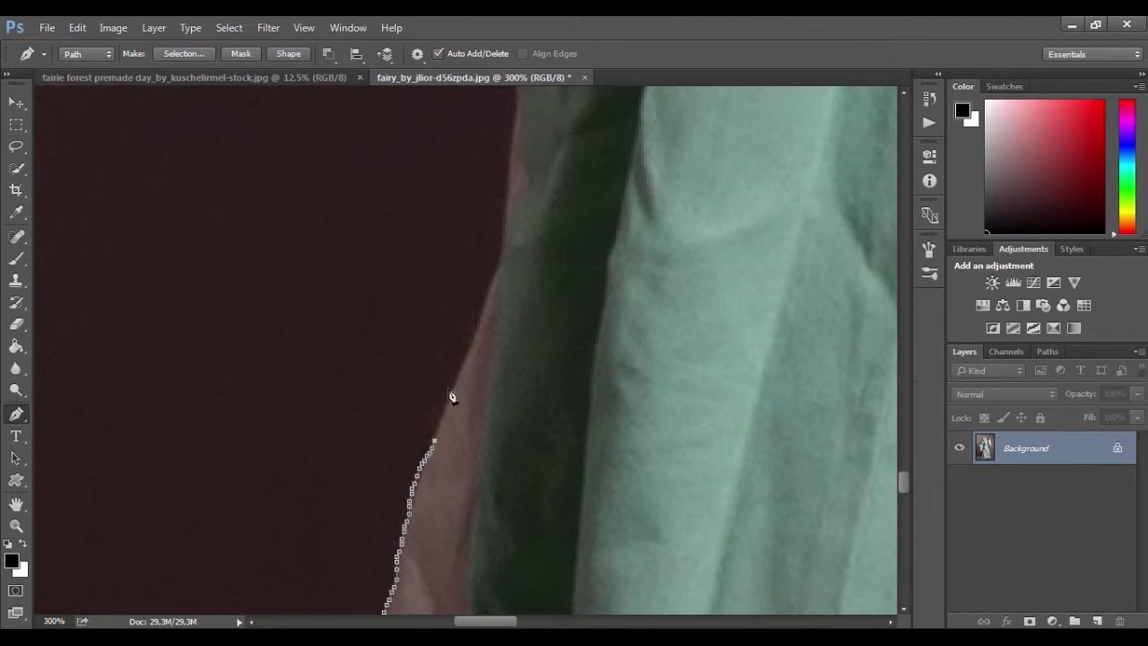
left_click_drag(462, 368, 500, 461)
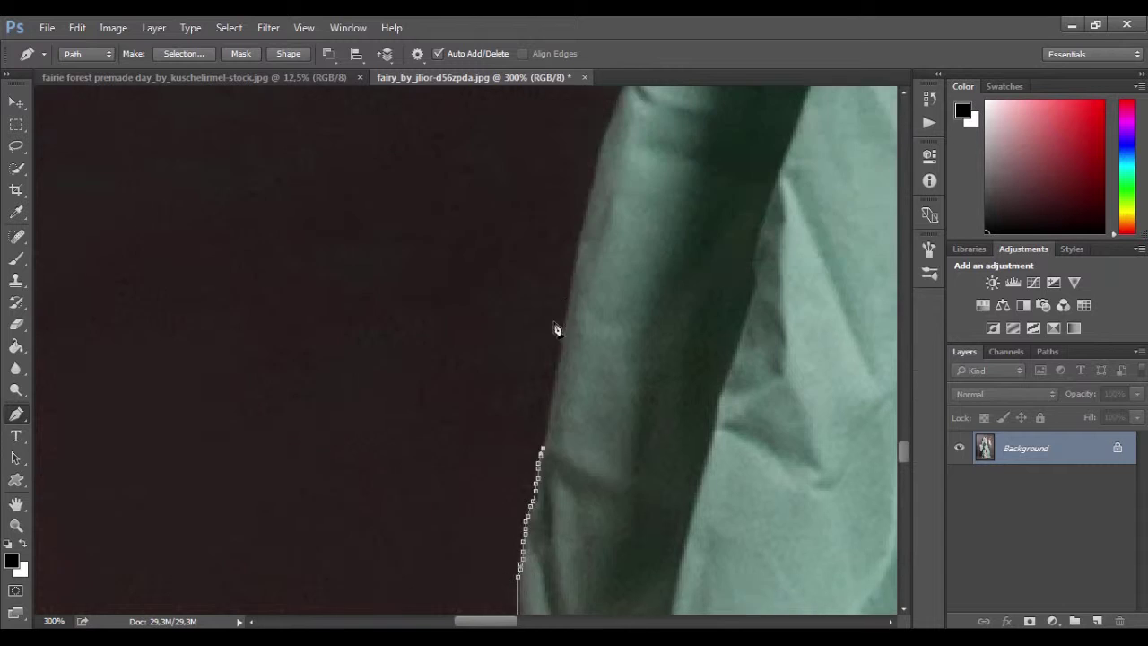
left_click(578, 332)
mouse_move(581, 314)
left_mouse_down()
mouse_move(708, 469)
mouse_move(328, 474)
mouse_move(392, 583)
mouse_move(397, 487)
mouse_move(457, 423)
mouse_move(563, 398)
mouse_move(602, 415)
mouse_move(680, 563)
mouse_move(743, 351)
mouse_move(662, 487)
mouse_move(502, 436)
mouse_move(541, 479)
mouse_move(615, 385)
mouse_move(654, 372)
mouse_move(673, 475)
mouse_move(760, 378)
mouse_move(798, 399)
left_mouse_up()
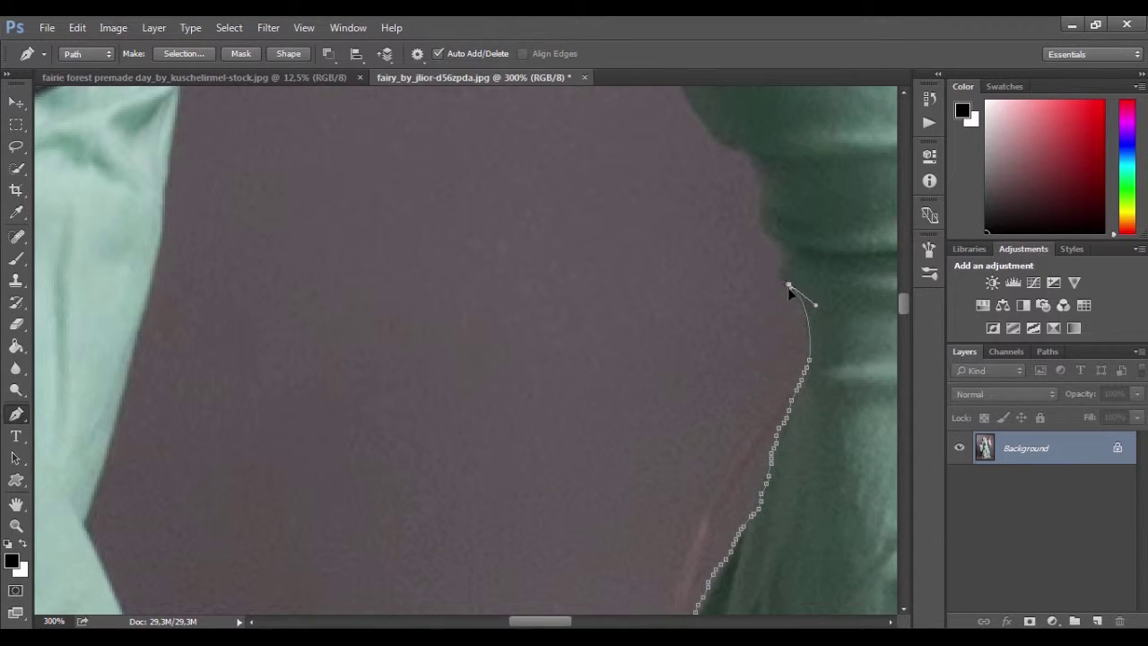
Trace the dark and green cloth edges around the sleeve opening and its lower curve.
mouse_move(762, 234)
left_mouse_down()
mouse_move(709, 313)
mouse_move(671, 424)
left_mouse_up()
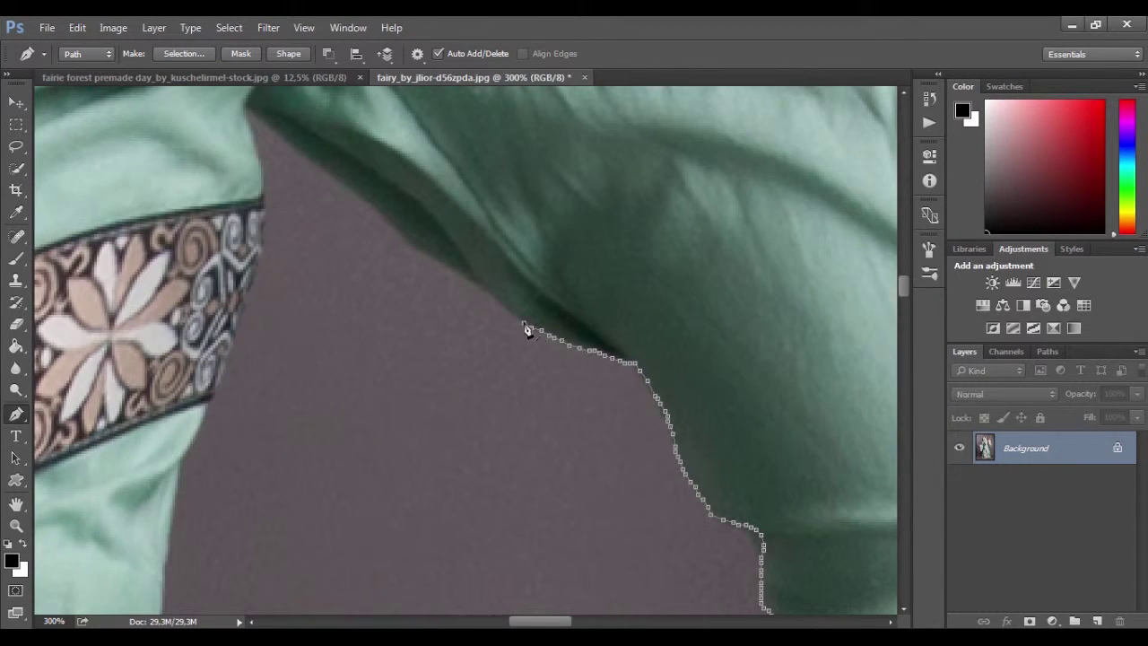
left_click_drag(412, 255, 310, 271)
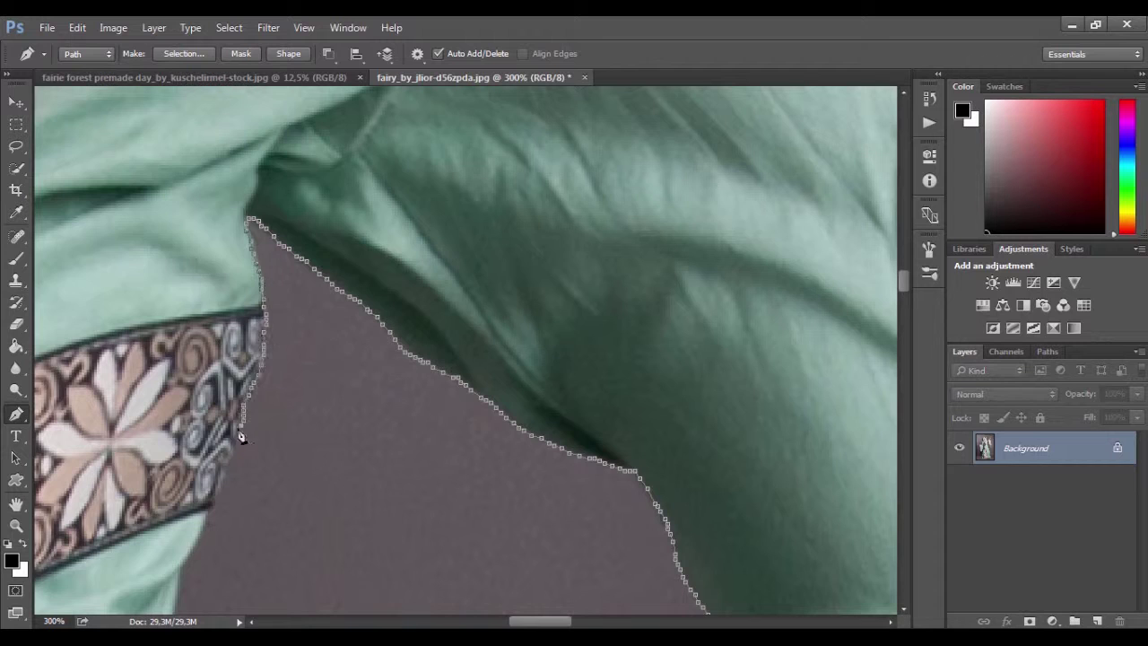
left_click_drag(240, 437, 406, 252)
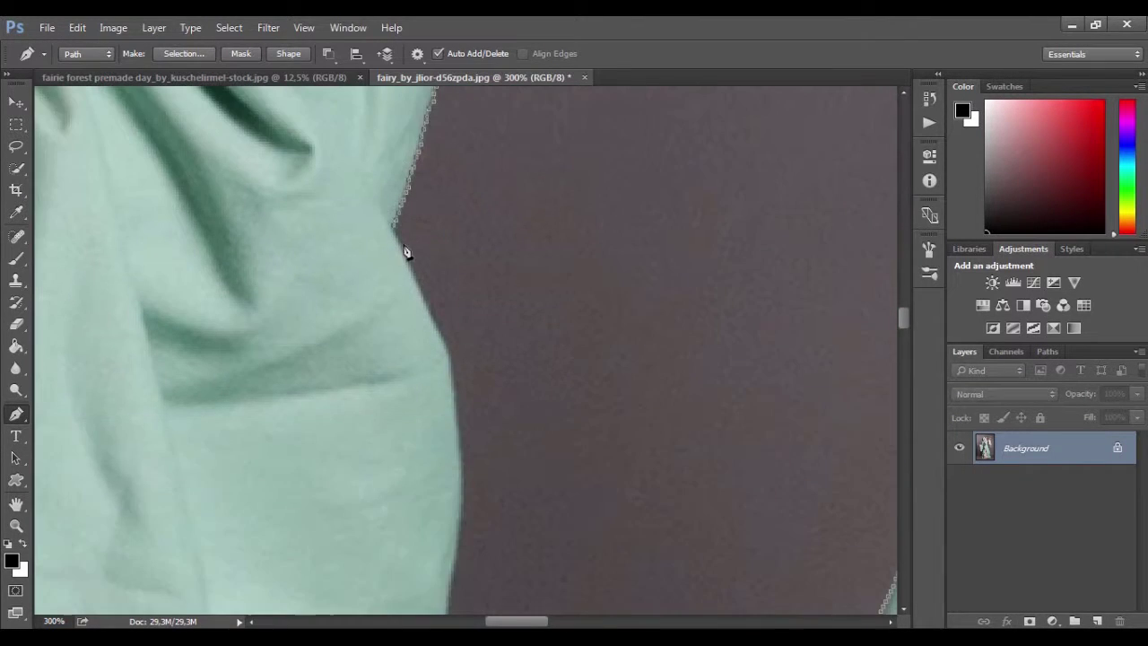
left_click_drag(458, 405, 429, 299)
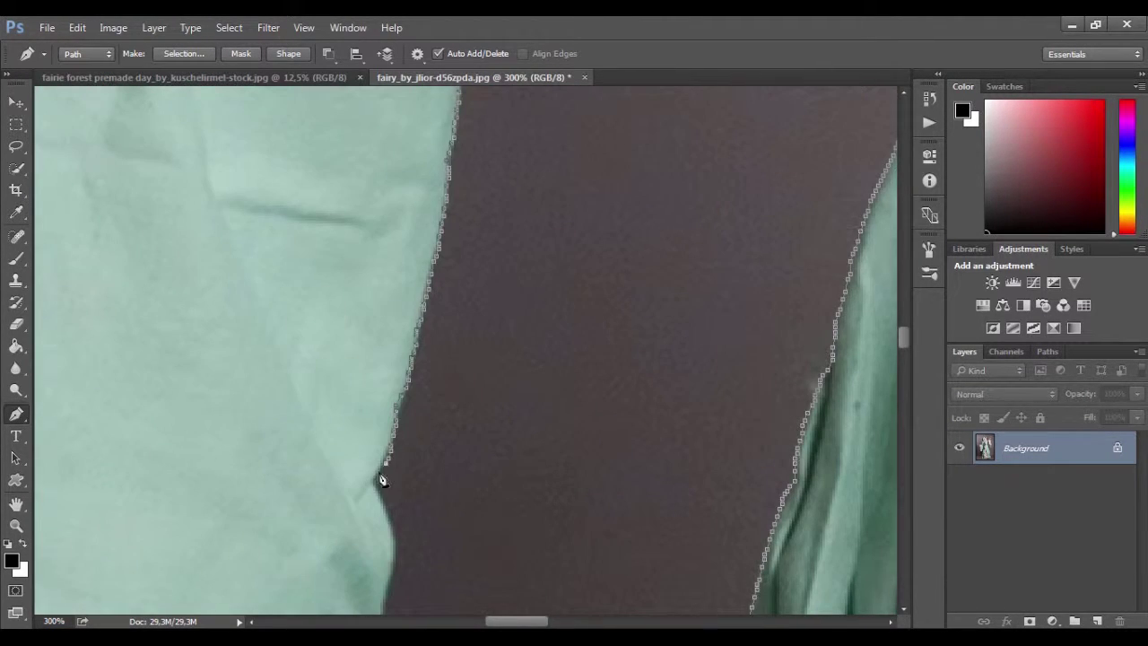
left_click_drag(388, 471, 381, 201)
mouse_move(378, 378)
left_mouse_down()
mouse_move(317, 146)
mouse_move(282, 297)
mouse_move(257, 228)
mouse_move(216, 248)
mouse_move(173, 485)
mouse_move(672, 477)
mouse_move(474, 462)
left_mouse_up()
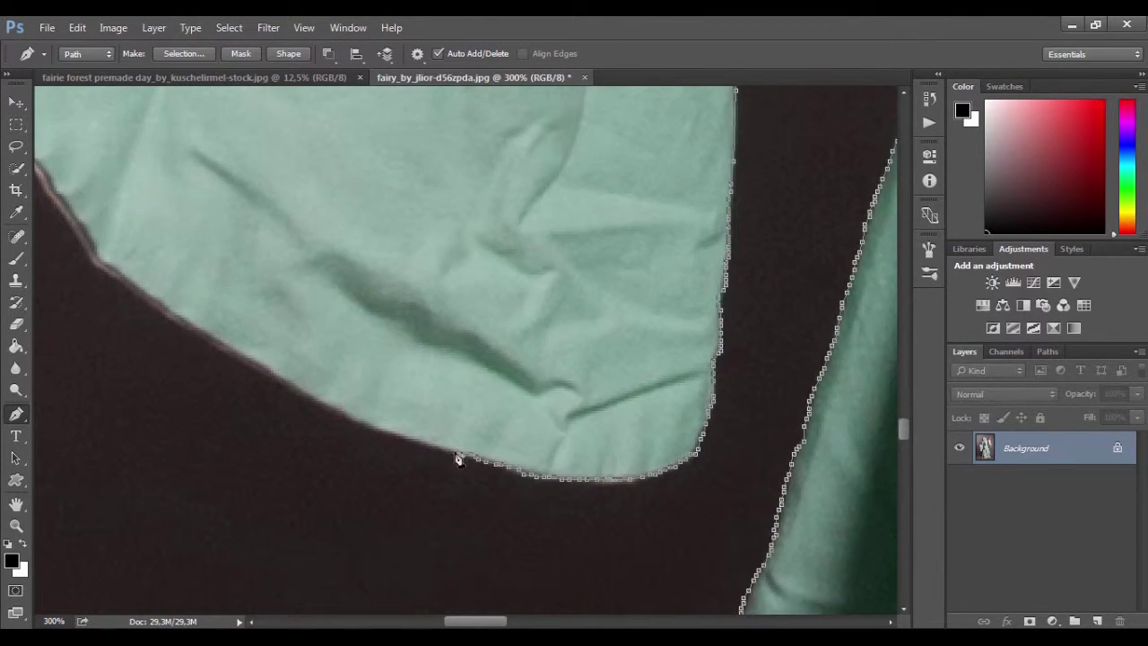
mouse_move(201, 339)
left_mouse_down()
mouse_move(95, 333)
mouse_move(335, 461)
mouse_move(285, 451)
mouse_move(218, 503)
mouse_move(51, 188)
mouse_move(361, 397)
mouse_move(350, 264)
mouse_move(356, 313)
mouse_move(313, 251)
mouse_move(283, 247)
mouse_move(653, 421)
left_mouse_up()
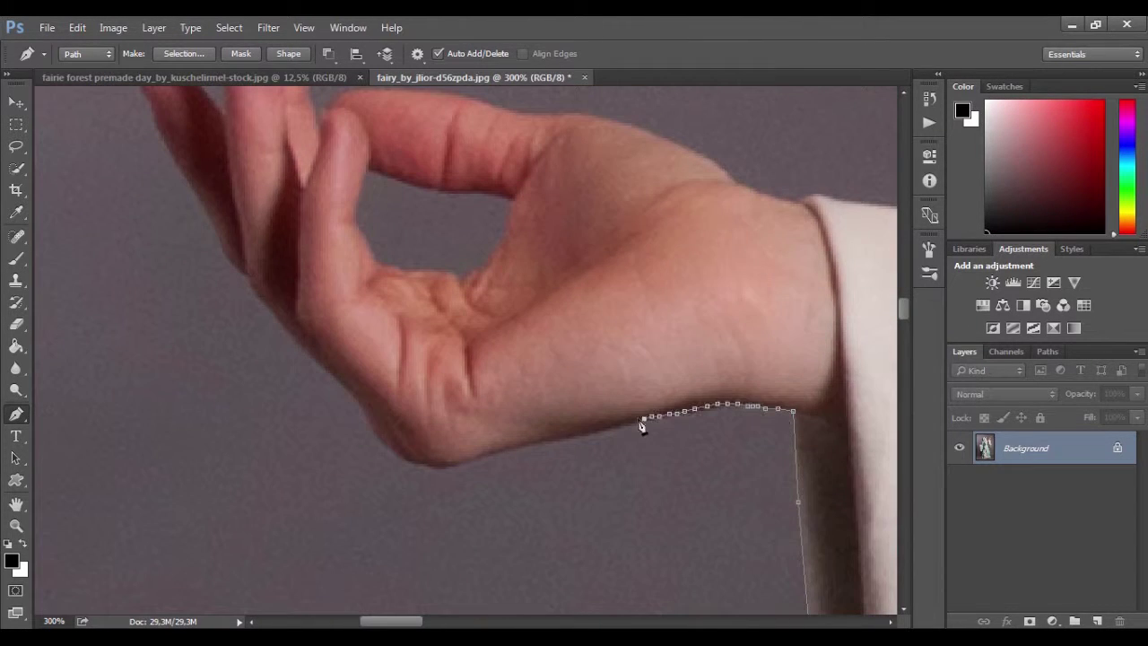
Trace the outline under the hand, around the fingertip, and along the sleeve edge.
mouse_move(376, 446)
left_mouse_down()
mouse_move(282, 398)
mouse_move(243, 508)
mouse_move(174, 397)
mouse_move(139, 393)
left_mouse_up()
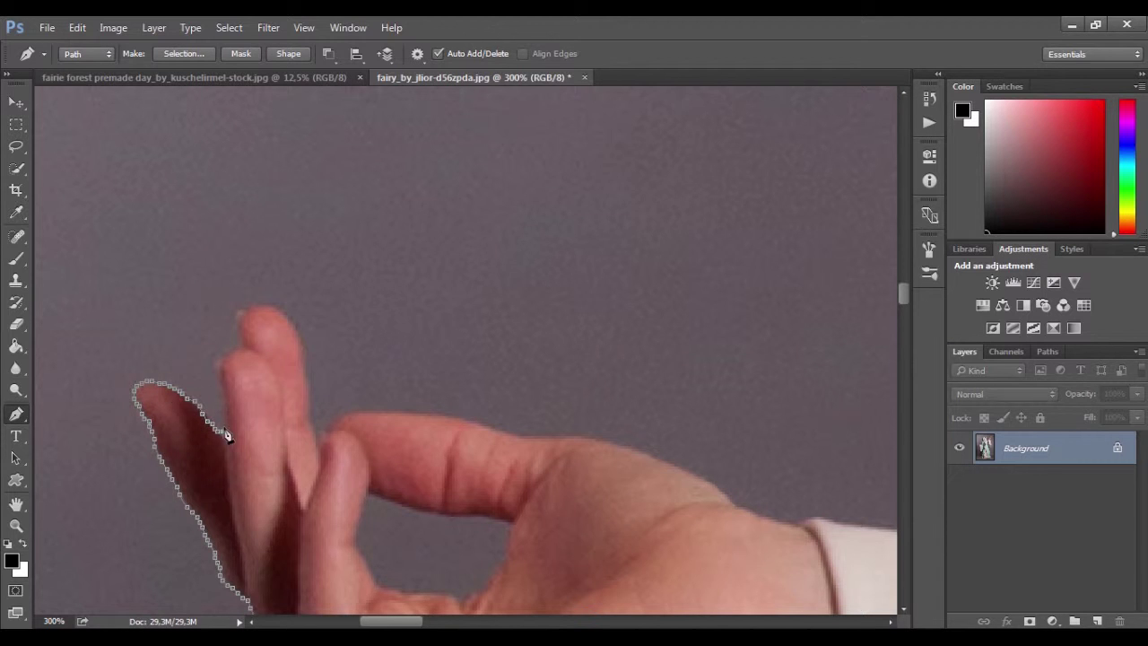
left_click_drag(238, 357, 274, 424)
scroll(309, 489, "down", 2)
left_click(320, 453)
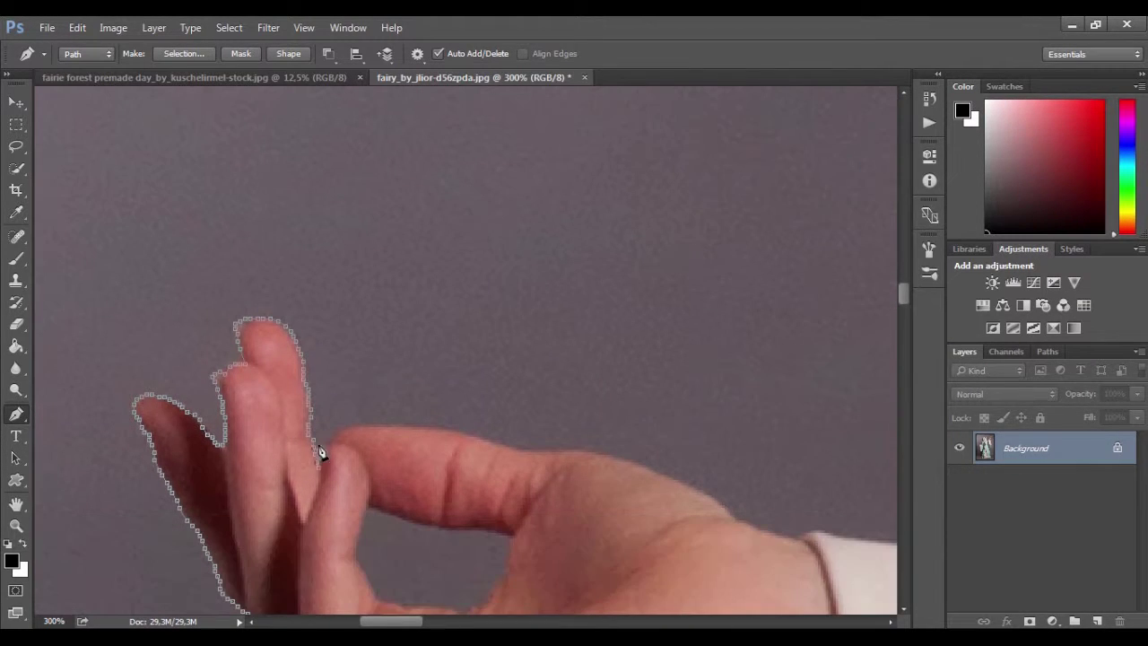
left_click_drag(543, 459, 314, 478)
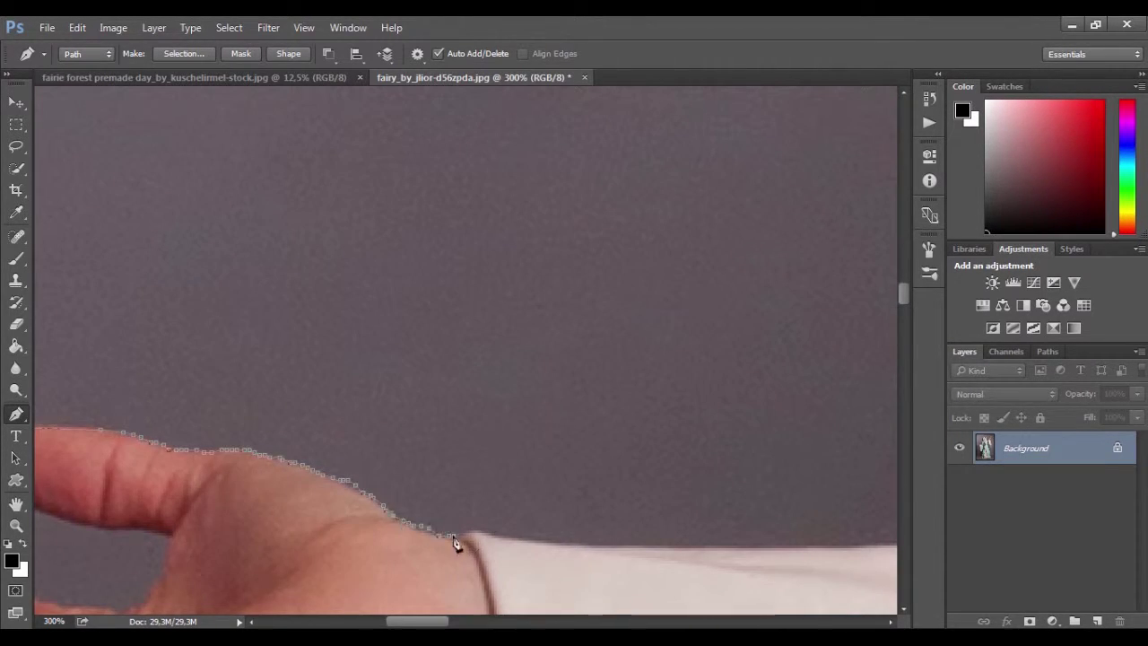
left_click_drag(455, 542, 71, 543)
left_click(634, 564)
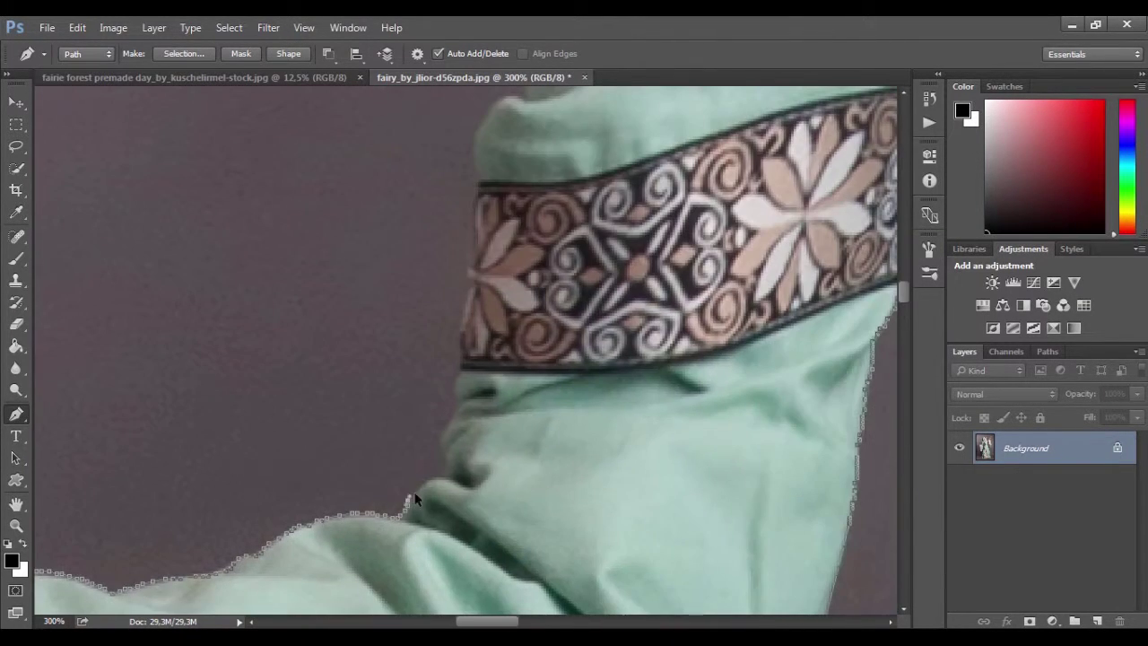
Pan the view up and around the hood and shoulder to follow the outline.
scroll(458, 394, "up", 1)
scroll(471, 309, "up", 2)
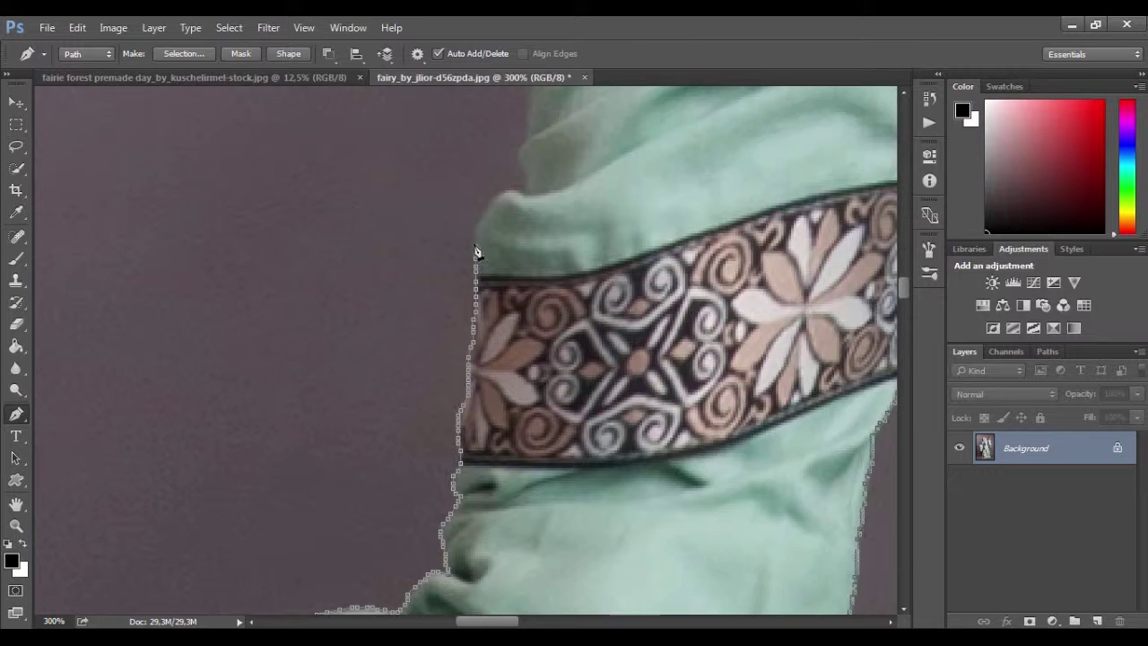
scroll(502, 260, "up", 2)
scroll(523, 233, "up", 3)
scroll(523, 226, "up", 2)
scroll(515, 317, "up", 2)
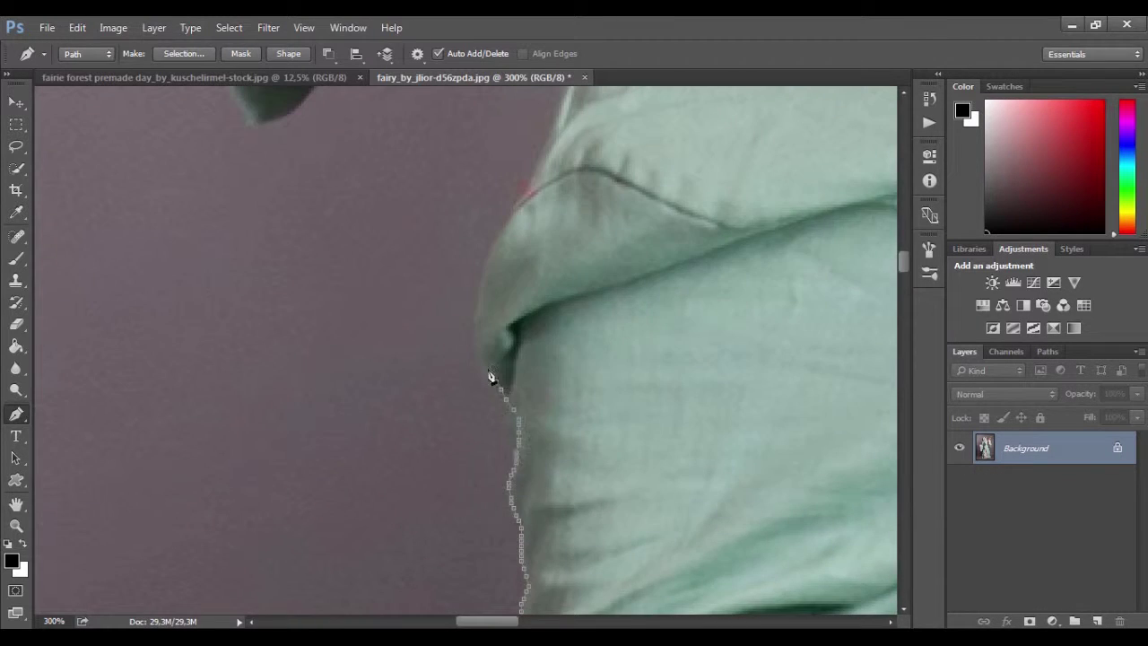
scroll(493, 377, "up", 2)
scroll(499, 403, "up", 2)
scroll(628, 431, "up", 4)
scroll(771, 359, "up", 2)
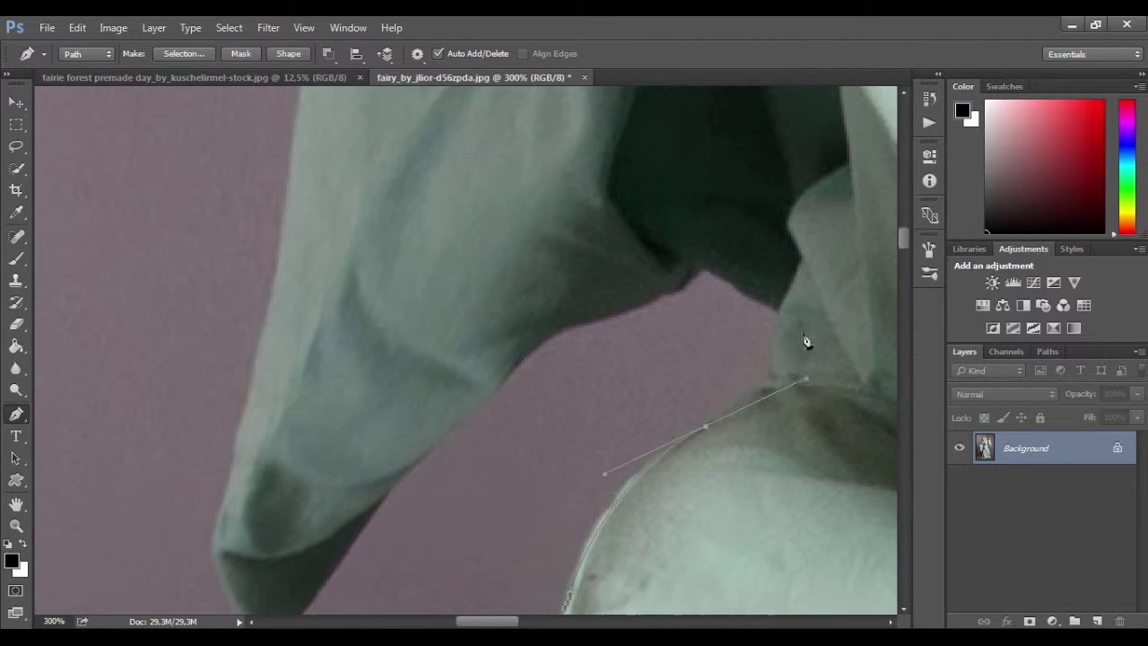
scroll(758, 395, "up", 2)
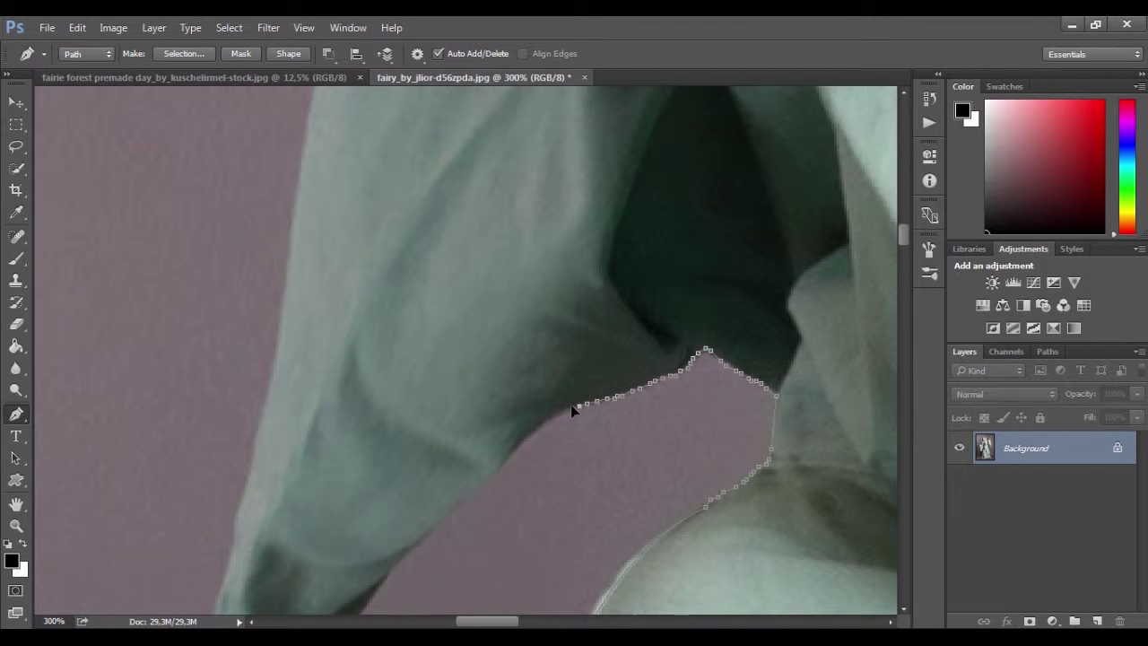
scroll(538, 403, "down", 3)
scroll(449, 386, "down", 3)
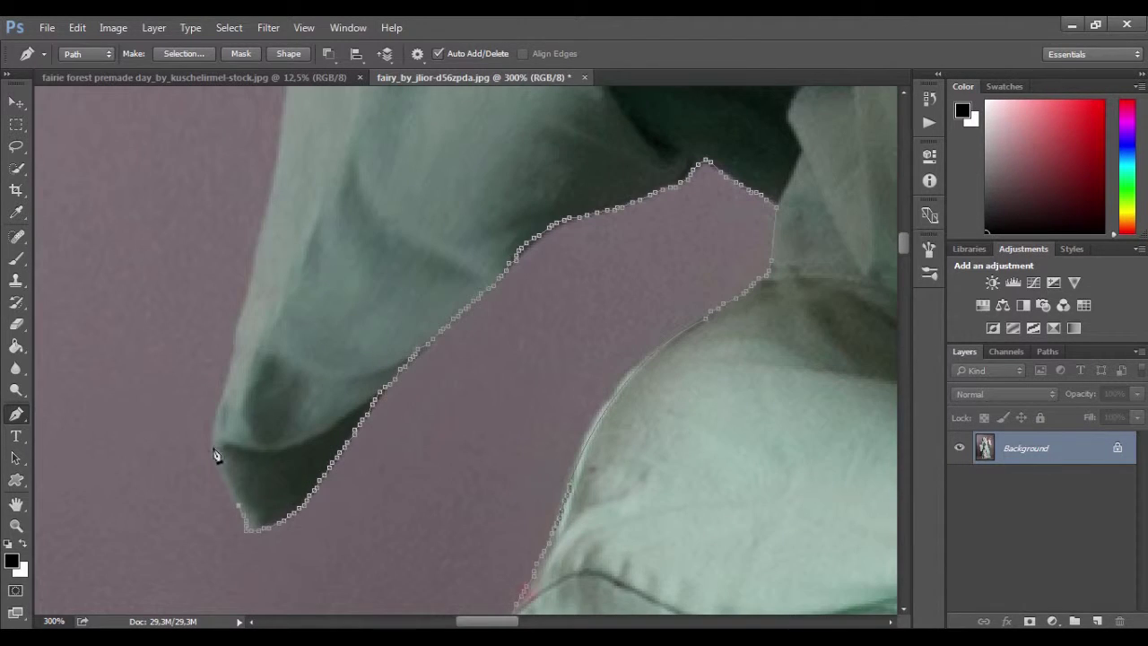
scroll(226, 471, "up", 3)
scroll(302, 185, "up", 3)
scroll(328, 323, "up", 3)
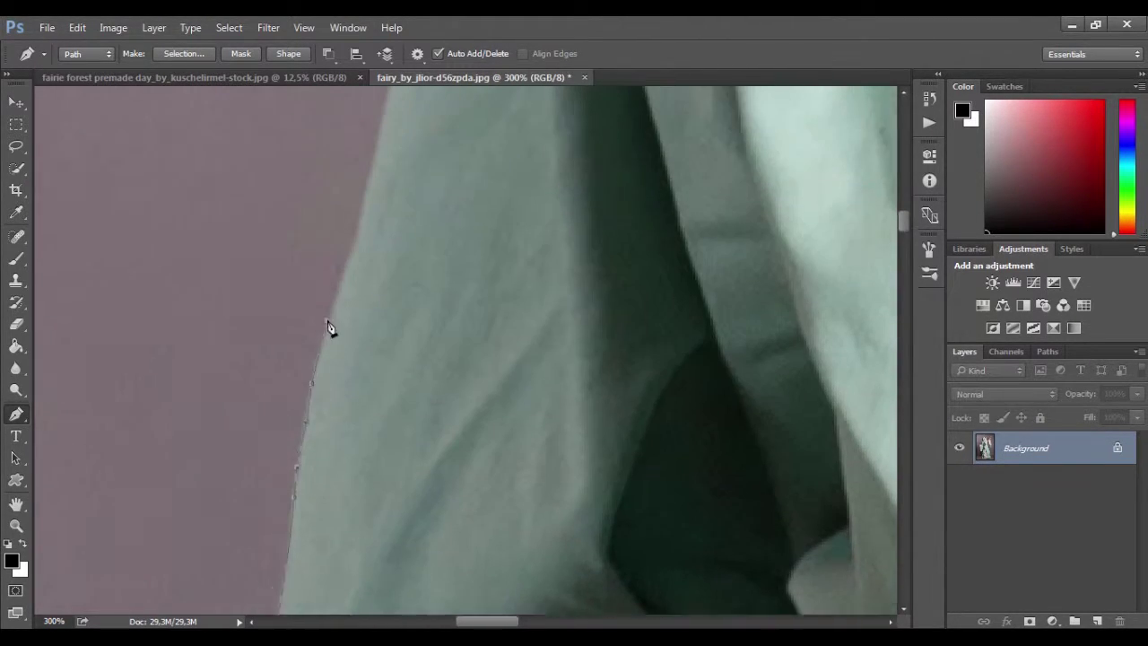
scroll(382, 299, "up", 3)
scroll(449, 341, "up", 3)
scroll(512, 256, "up", 3)
scroll(762, 220, "up", 3)
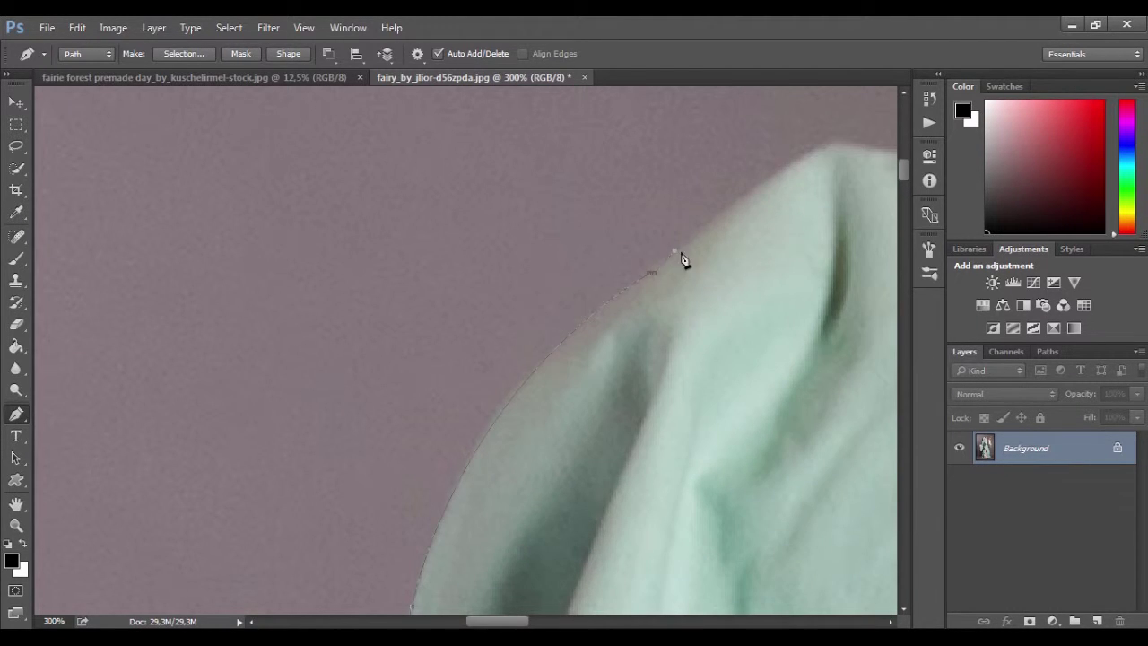
scroll(781, 182, "right", 5)
scroll(528, 347, "up", 2)
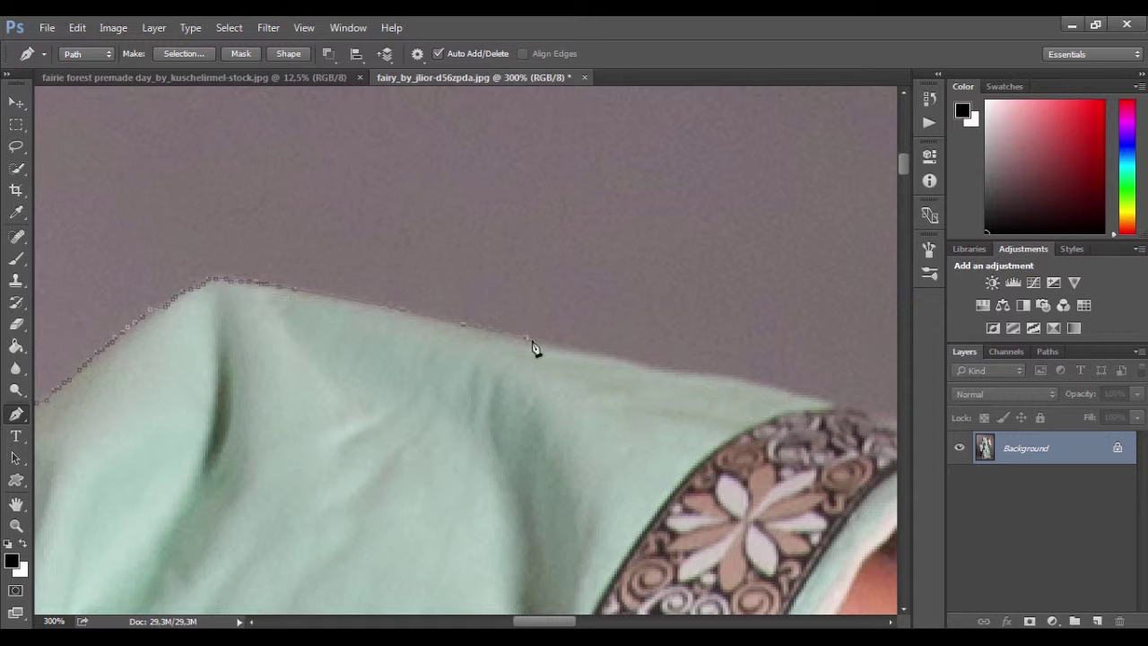
scroll(697, 379, "right", 5)
scroll(523, 352, "down", 2)
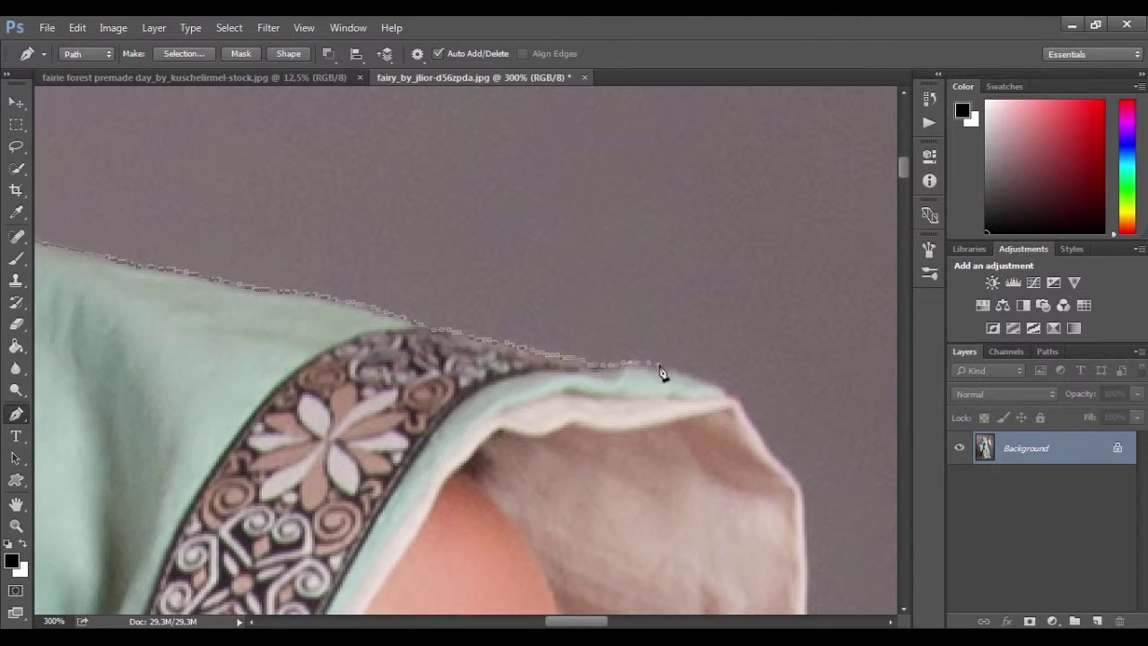
scroll(789, 359, "down", 3)
scroll(807, 296, "down", 2)
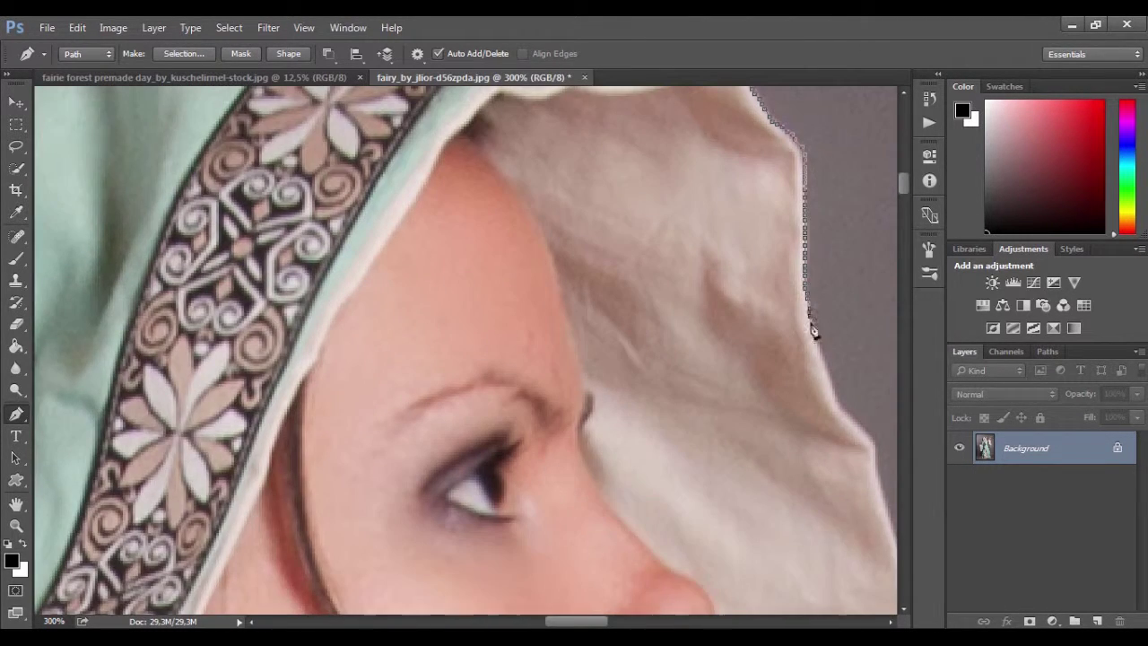
scroll(682, 305, "right", 3)
scroll(575, 234, "down", 2)
scroll(653, 225, "down", 2)
scroll(666, 243, "down", 3)
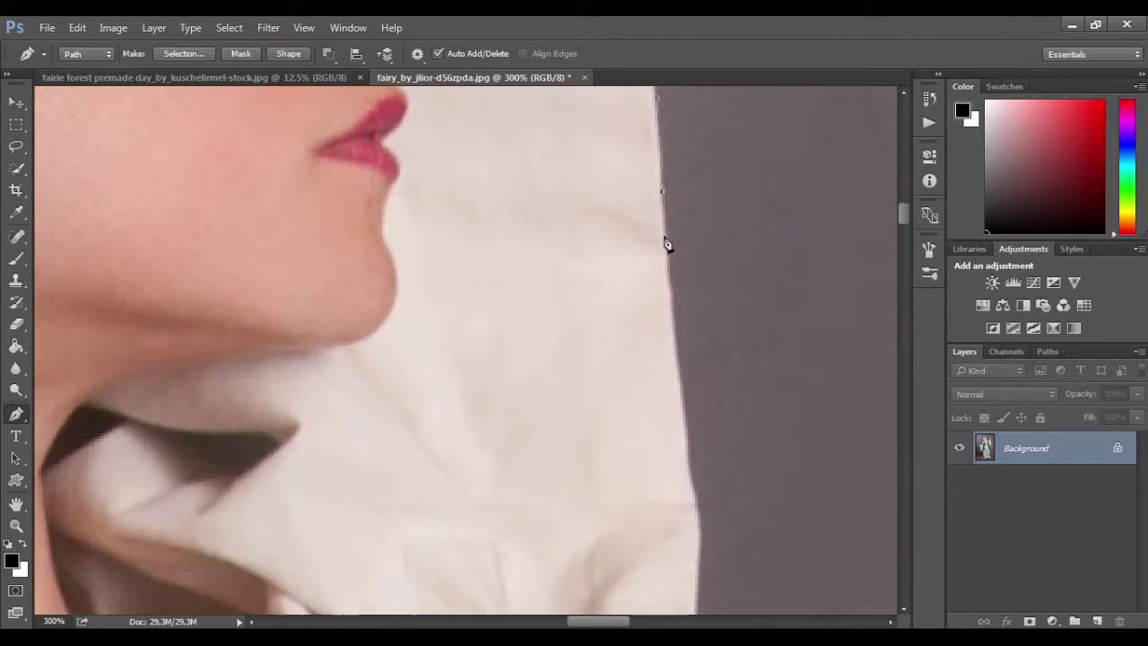
scroll(701, 234, "down", 3)
scroll(700, 234, "left", 1)
scroll(722, 376, "up", 2)
scroll(538, 421, "right", 7)
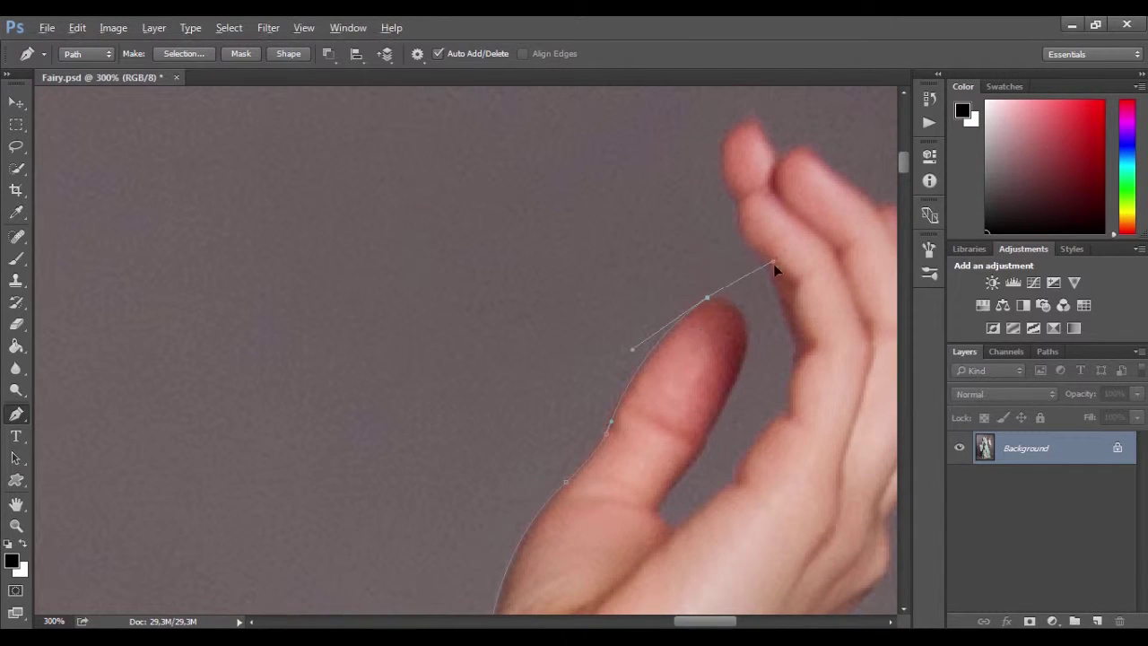
Curve the pen path around the raised hand's fingertips and along the hand's edge.
left_click_drag(739, 366, 714, 443)
left_click(791, 414)
scroll(792, 430, "up", 3)
scroll(763, 349, "up", 5)
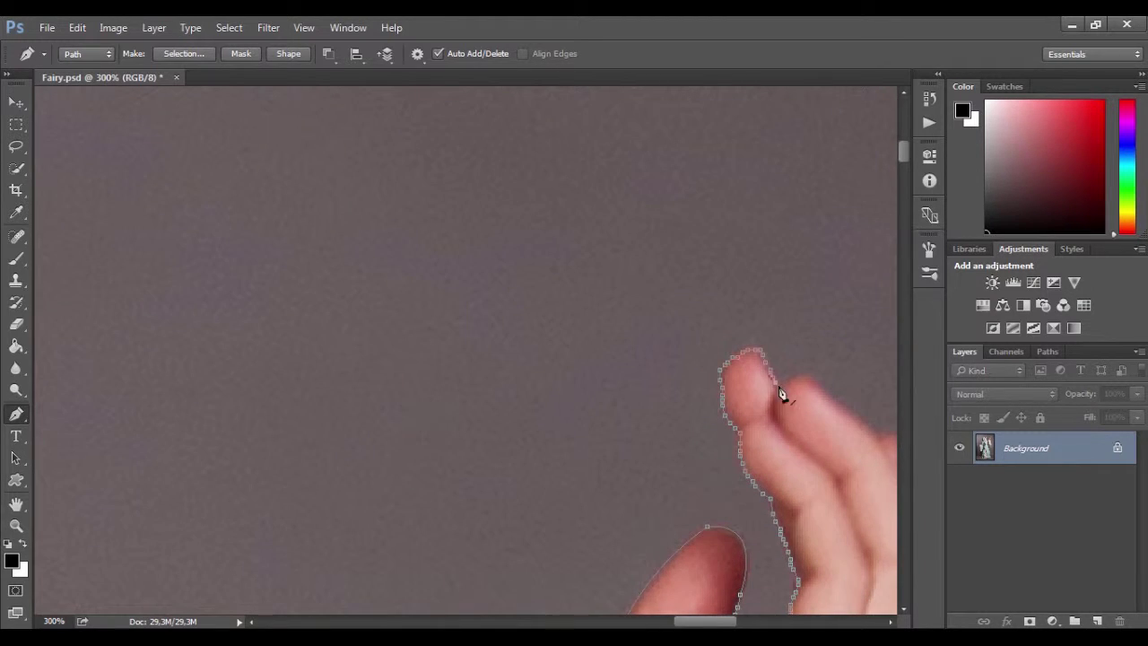
scroll(777, 386, "right", 5)
scroll(718, 448, "down", 5)
scroll(762, 467, "down", 4)
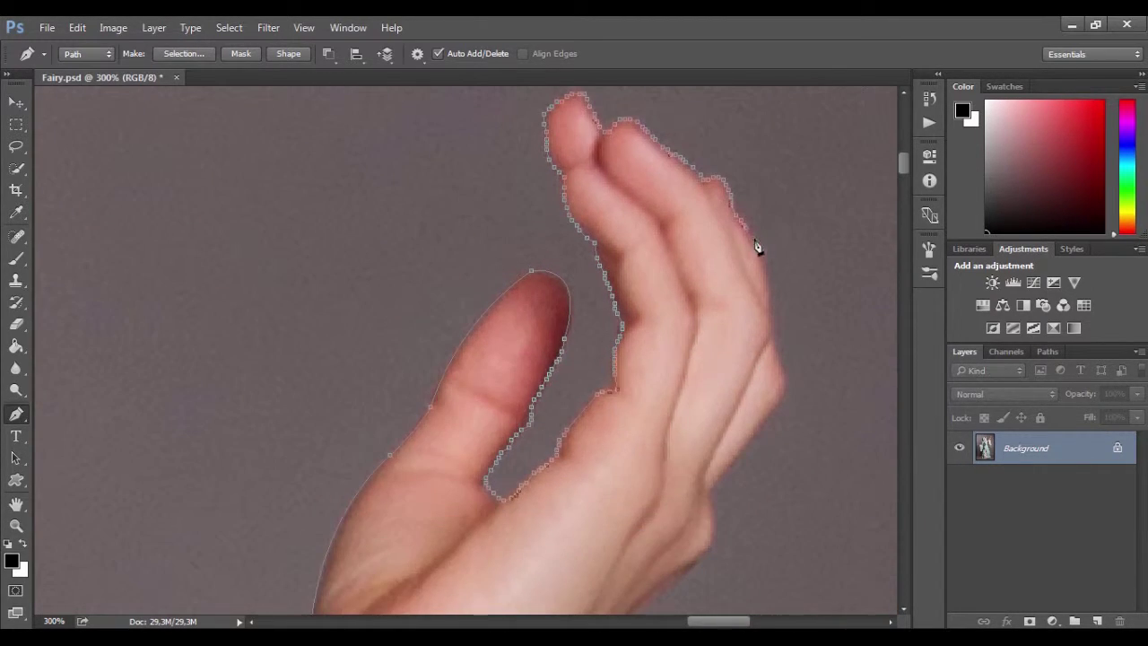
left_click(718, 489)
Continue the path with anchors down the forearm's edge.
scroll(718, 489, "down", 10)
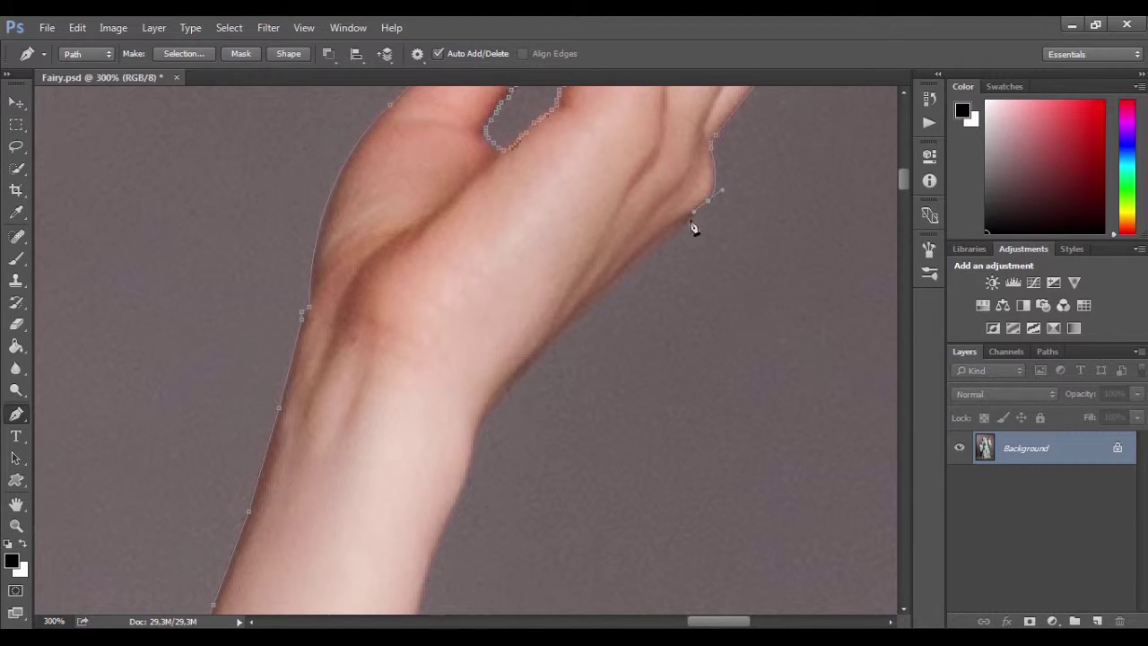
scroll(577, 330, "down", 5)
scroll(539, 218, "down", 5)
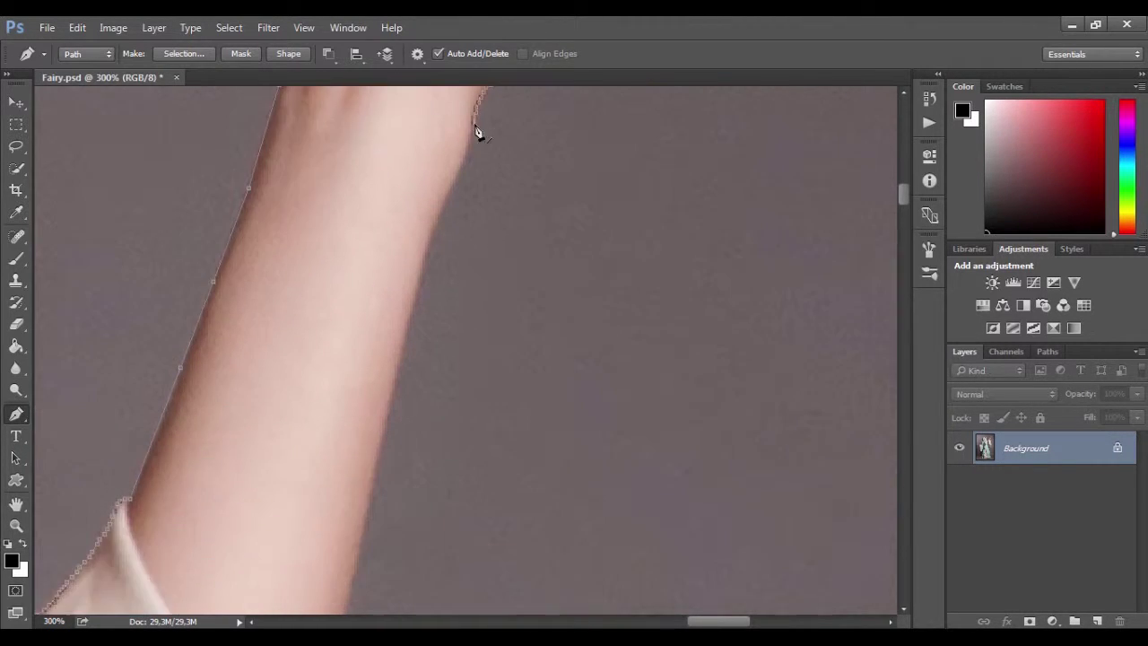
scroll(469, 171, "down", 4)
scroll(436, 236, "down", 5)
scroll(358, 220, "down", 5)
left_click(341, 251)
scroll(403, 296, "down", 5)
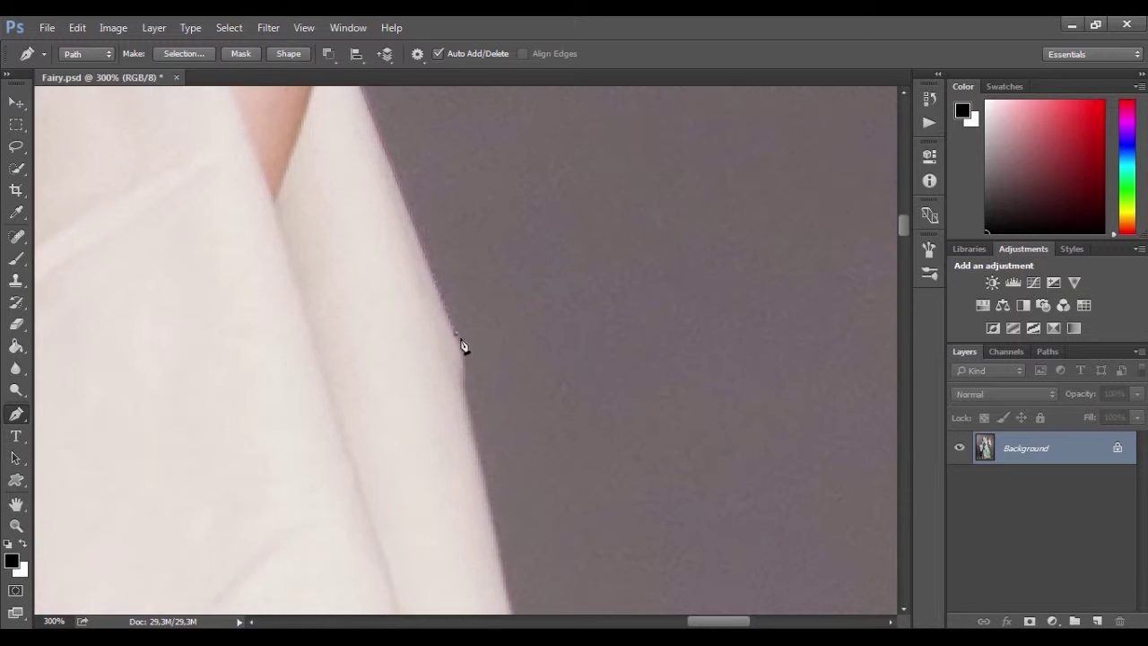
left_click(461, 343)
scroll(494, 351, "down", 8)
Zoomed out, anchor the path along the white sleeve cloth edge.
key("ctrl+minus")
scroll(664, 188, "down", 3)
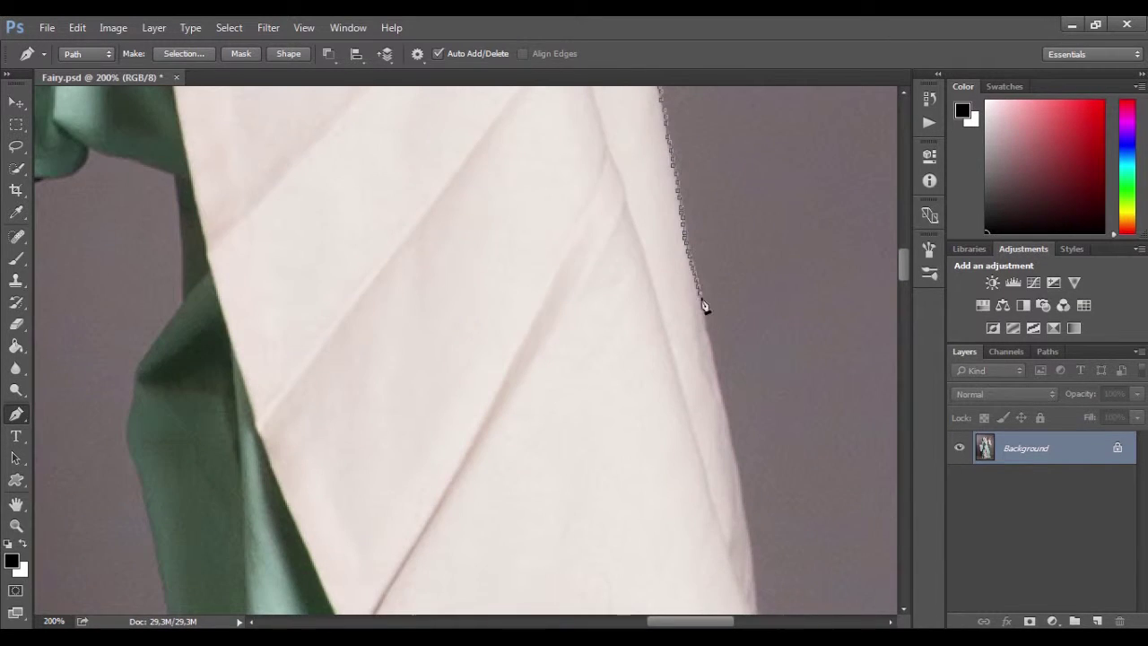
scroll(702, 299, "down", 3)
scroll(718, 287, "down", 3)
scroll(743, 218, "down", 3)
scroll(756, 198, "down", 3)
scroll(590, 273, "down", 3)
left_click(666, 372)
scroll(666, 371, "down", 3)
left_click(687, 287)
left_click(649, 507)
scroll(660, 236, "down", 3)
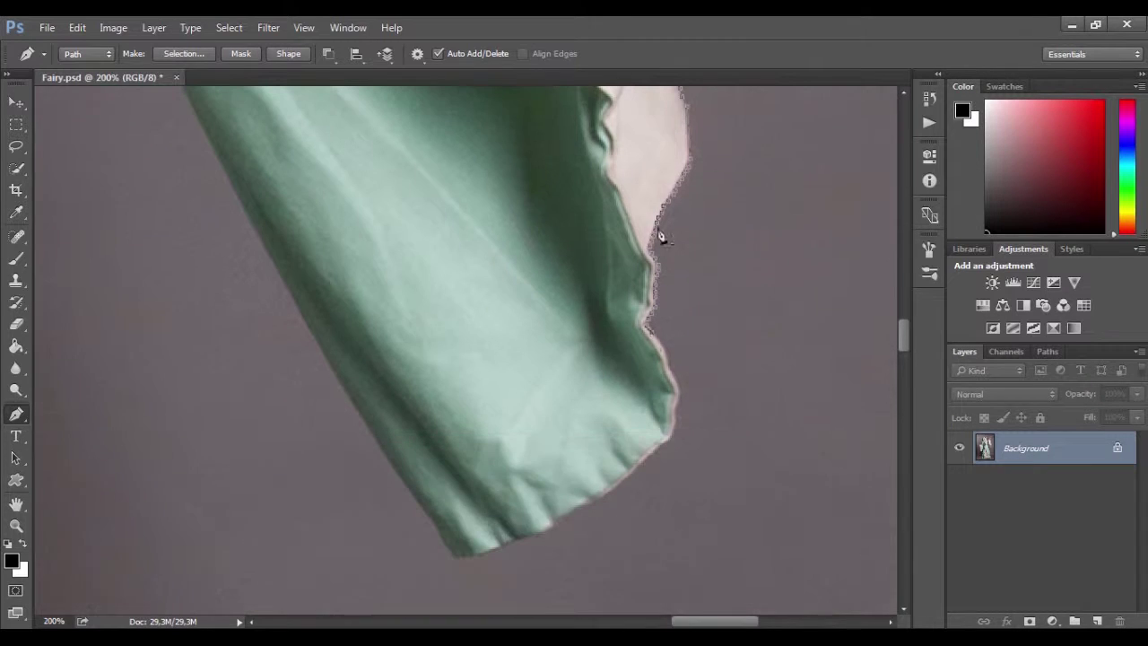
left_click(637, 479)
Zoomed back in, trace the path along the green sleeve's edge.
key("ctrl+plus")
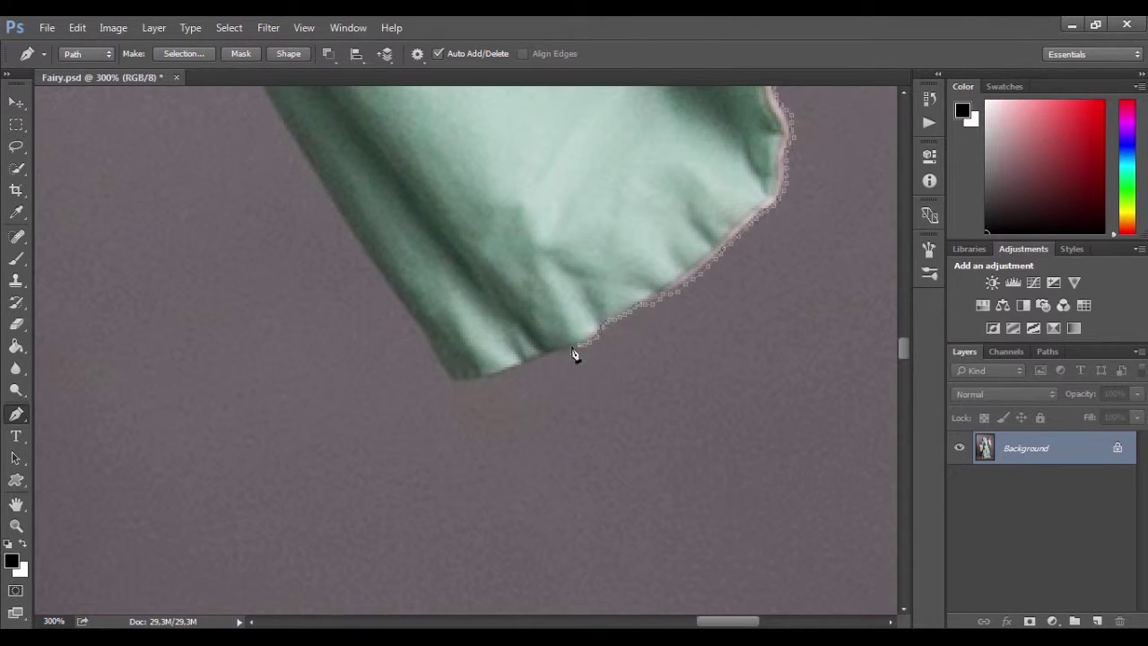
scroll(463, 386, "up", 3)
scroll(313, 313, "up", 5)
left_click(658, 418)
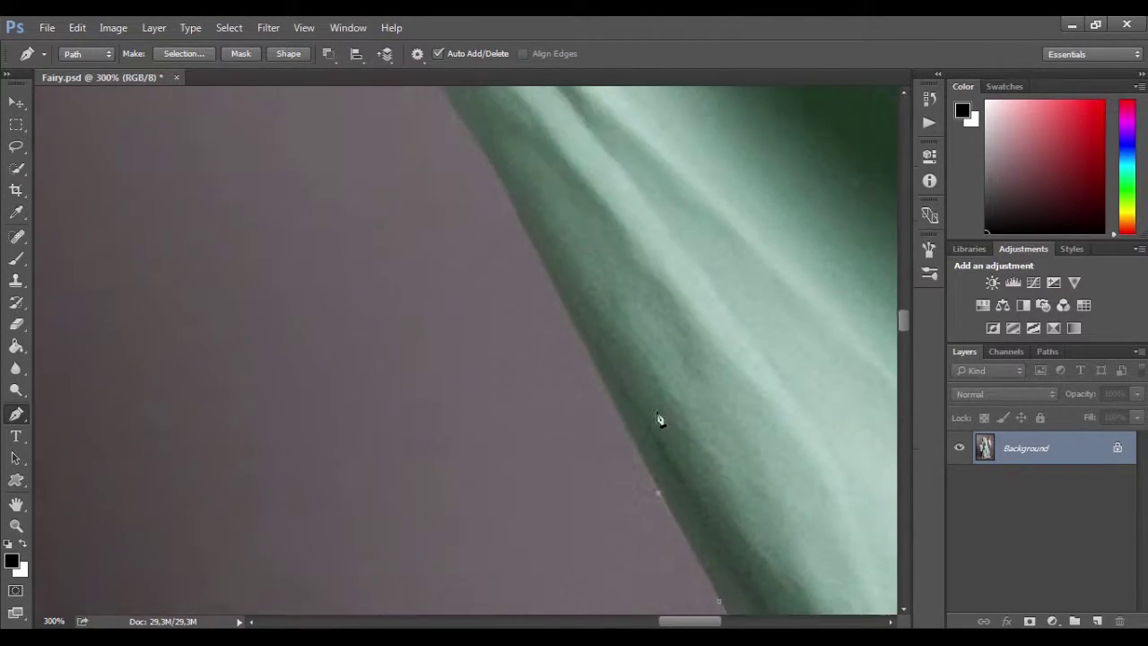
scroll(658, 418, "down", 3)
left_click(499, 411)
scroll(496, 375, "up", 5)
Carry the path up the green fabric's edge with further anchors.
left_click(191, 242)
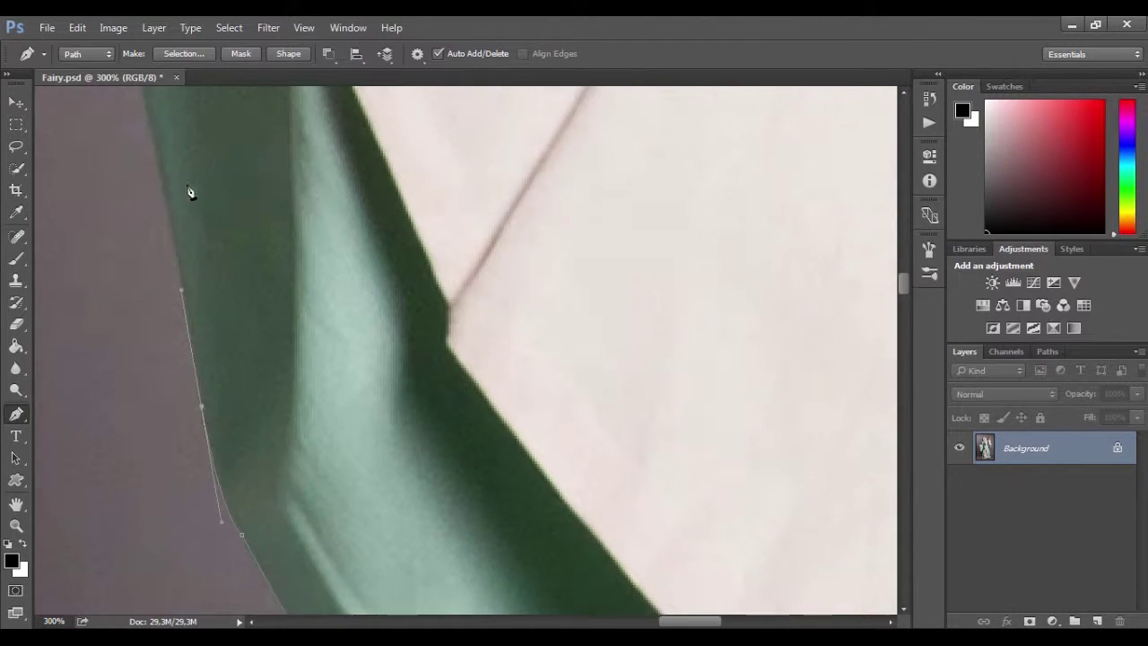
scroll(192, 192, "up", 3)
left_click(139, 274)
scroll(117, 541, "up", 5)
left_click(194, 347)
scroll(193, 346, "up", 3)
left_click(187, 310)
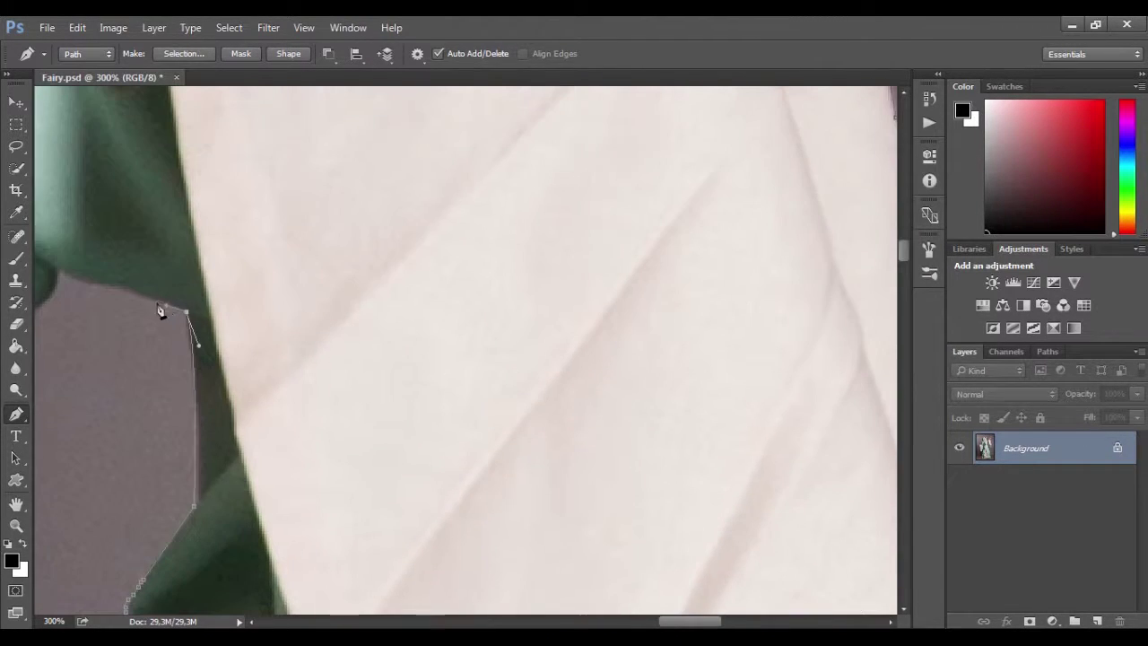
scroll(659, 279, "left", 10)
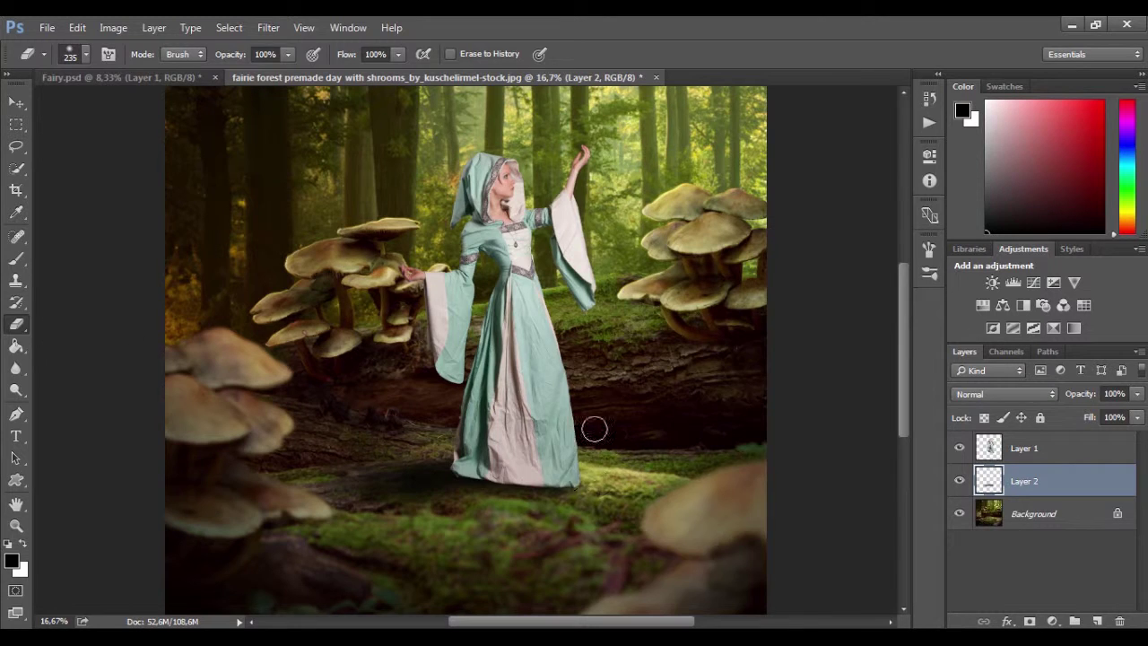
Paint a soft black shadow under the dress hem, erasing excess beside it.
key("b")
left_click_drag(364, 489, 320, 485)
key("e")
left_click_drag(395, 520, 323, 485)
key("b")
key("e")
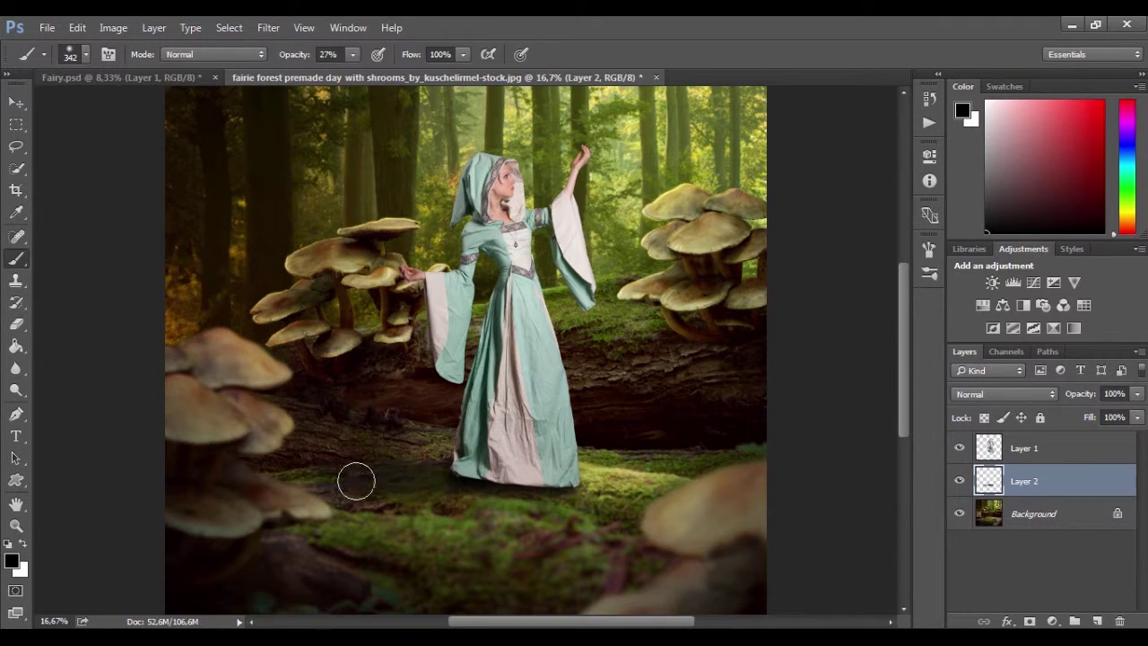
key("b")
left_click_drag(368, 478, 564, 469)
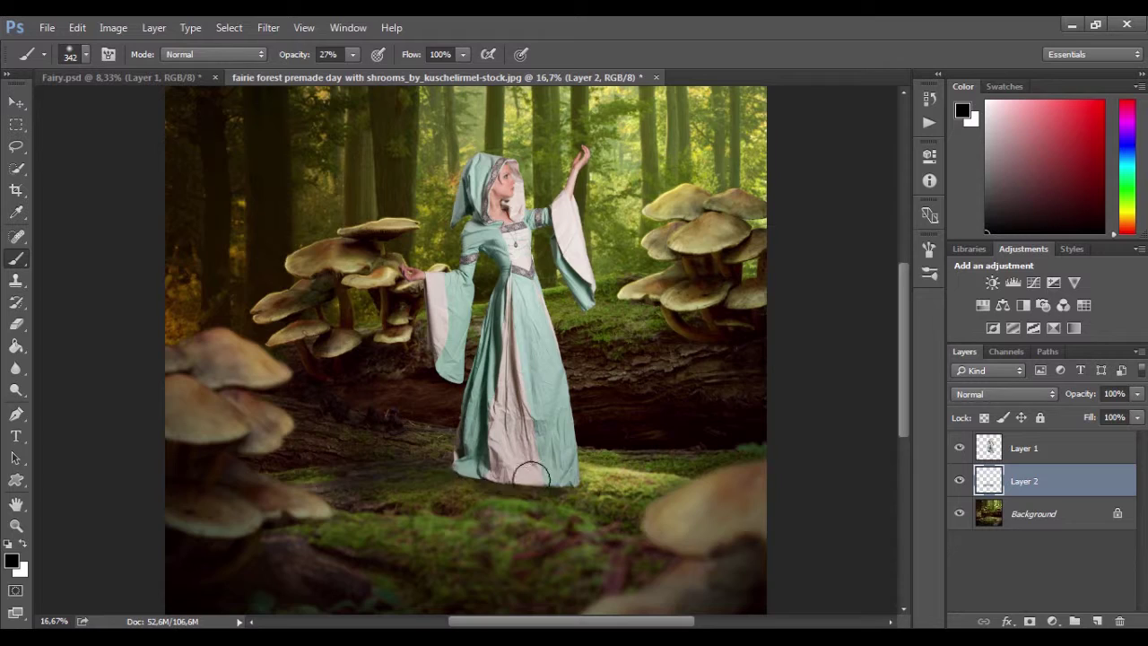
scroll(356, 479, "left", 1)
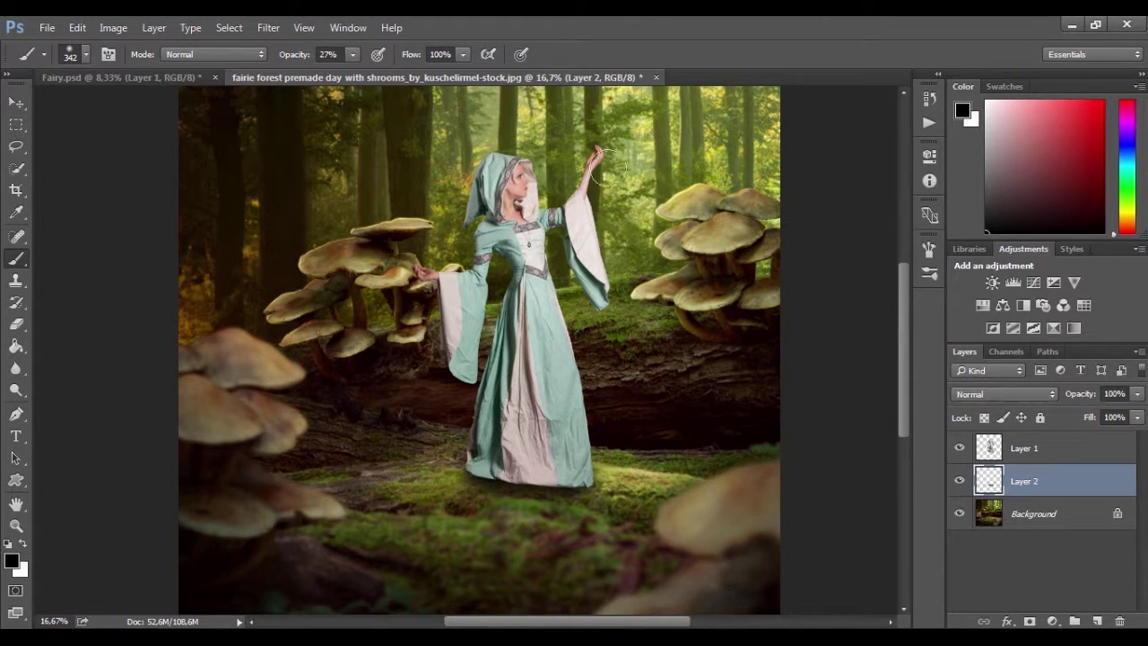
scroll(448, 482, "up", 1)
scroll(377, 532, "up", 1)
left_click_drag(377, 533, 441, 515)
Add a new empty layer and paint faint shading on it.
key("ctrl+minus")
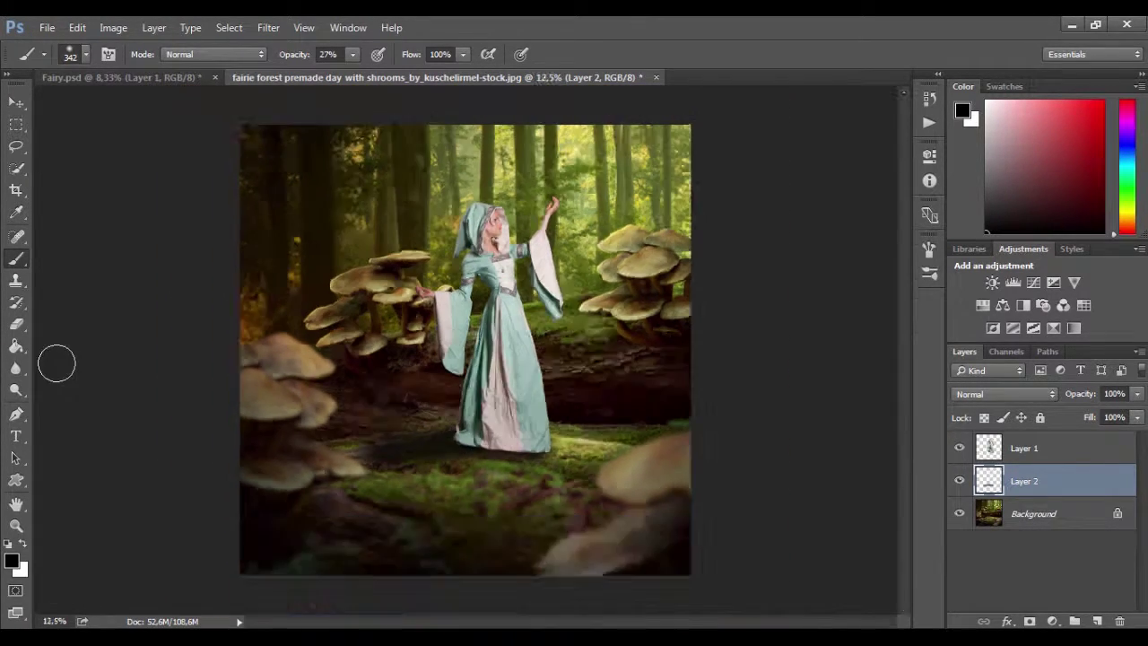
key("ctrl+plus")
key("e")
key("ctrl+minus")
key("ctrl+shift+alt+n")
key("ctrl+plus")
key("ctrl+plus")
scroll(448, 359, "down", 2)
left_click_drag(287, 72, 205, 79)
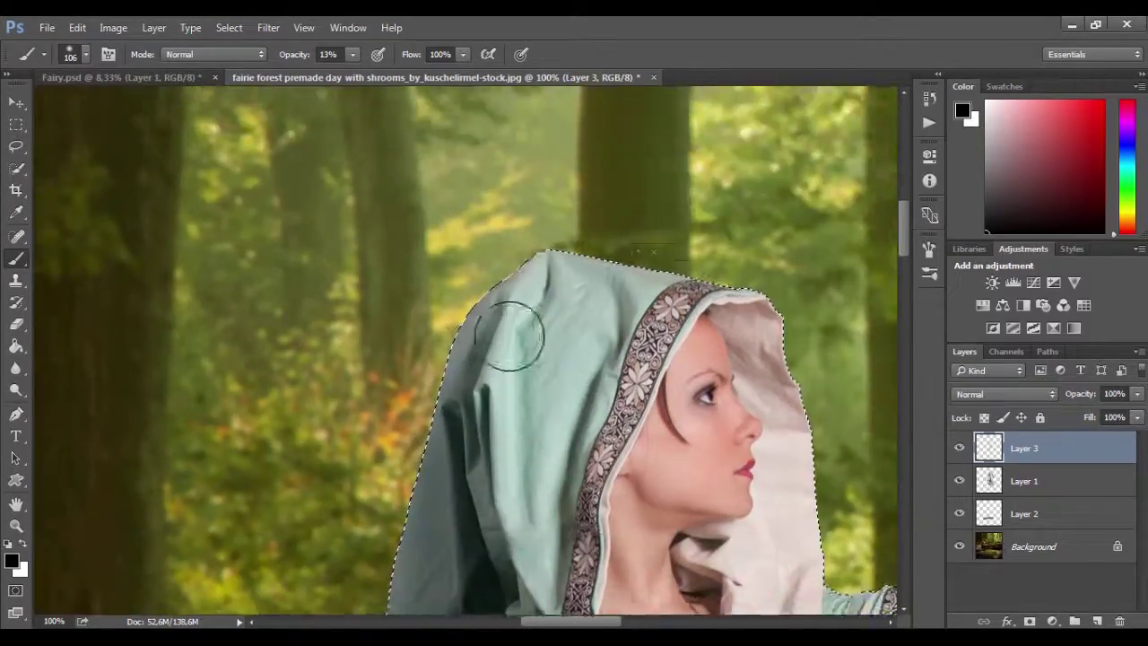
Open the canvas brush settings to make the brush smaller.
scroll(406, 365, "down", 5)
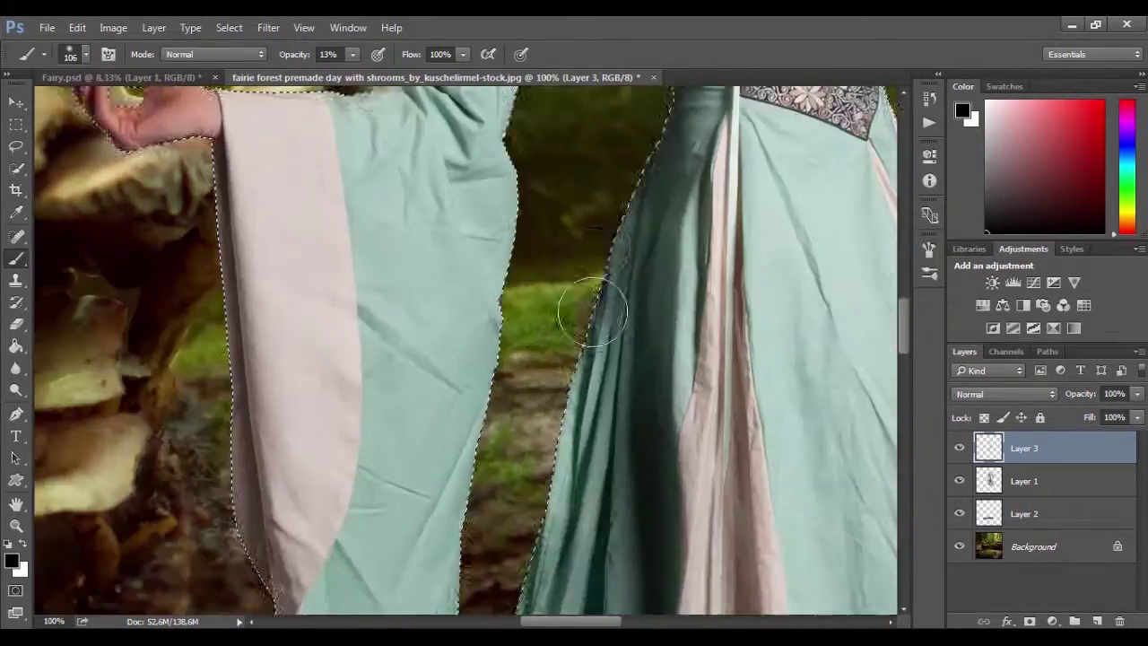
right_click(200, 313)
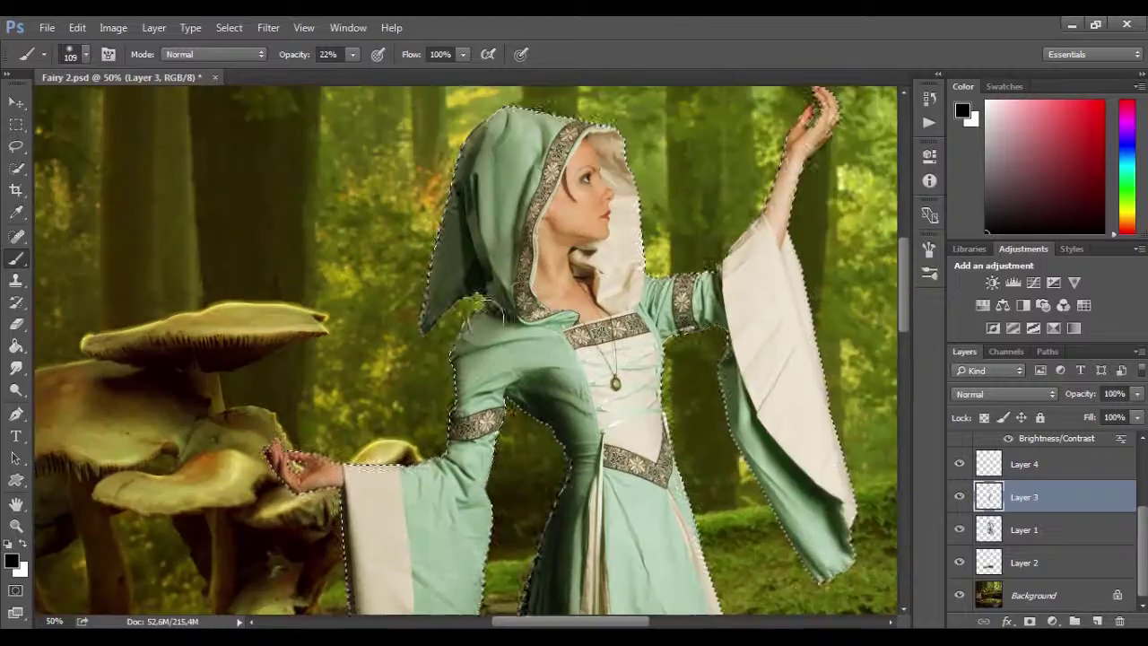
scroll(679, 278, "down", 4)
Paint extra shading on the dress and darken the right sleeve's inner edge with a smaller brush.
scroll(679, 278, "up", 3)
scroll(679, 278, "down", 2)
left_click_drag(705, 493, 679, 278)
key("bracketleft")
key("bracketleft")
left_click_drag(736, 242, 720, 334)
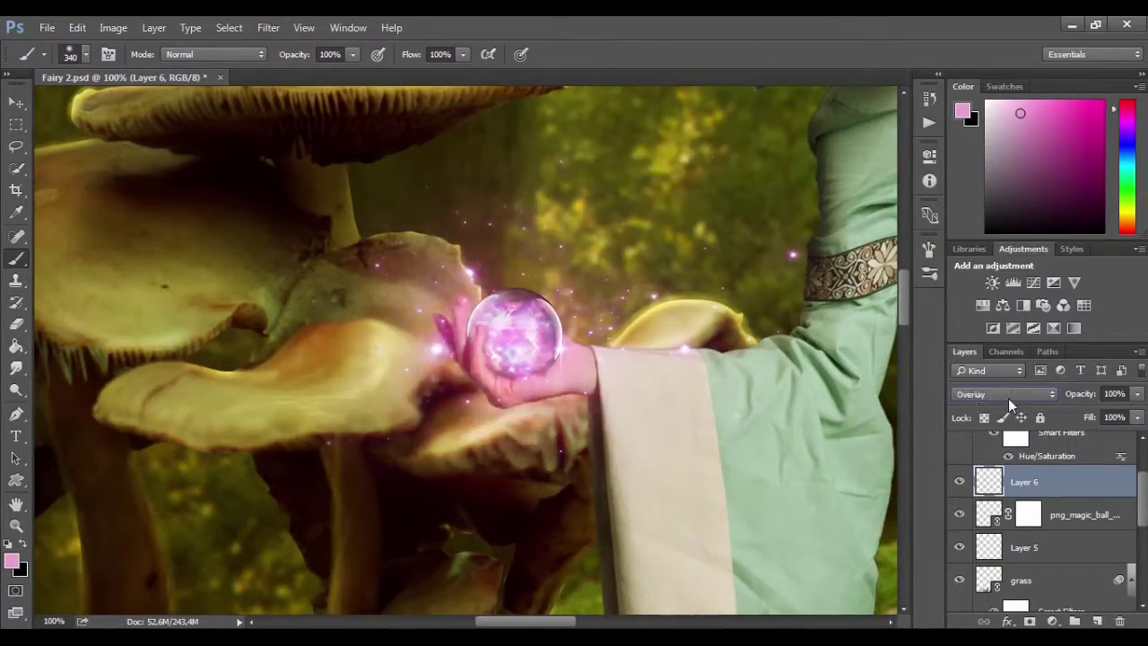
Adjust the orb glow layer's opacity.
scroll(1005, 393, "up", 2)
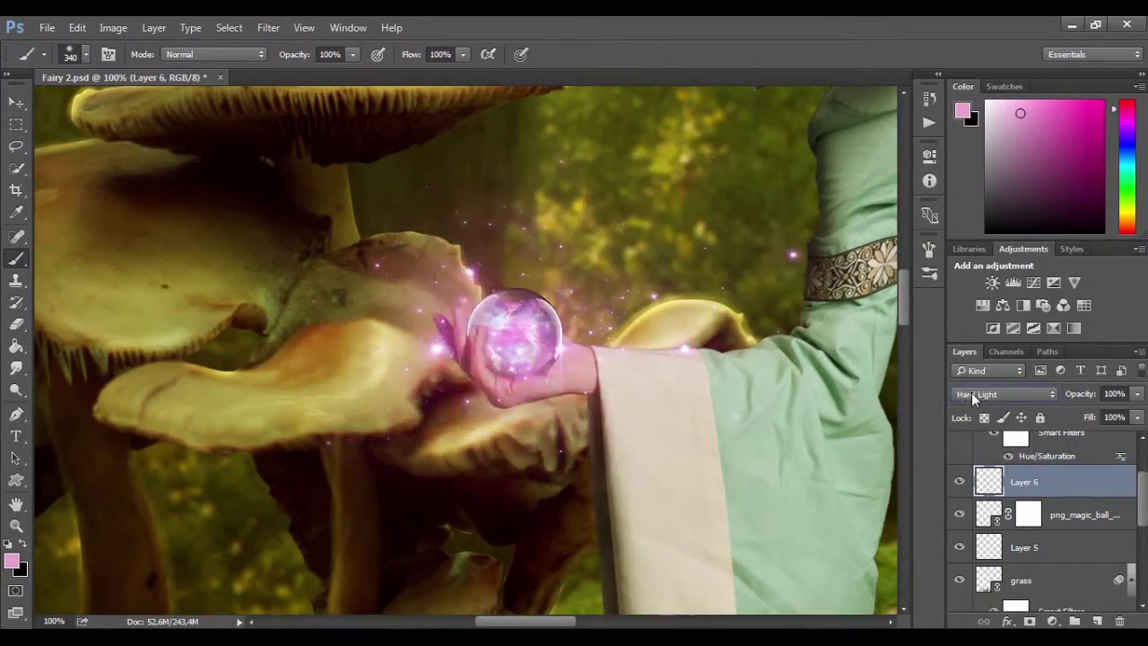
left_click(1138, 394)
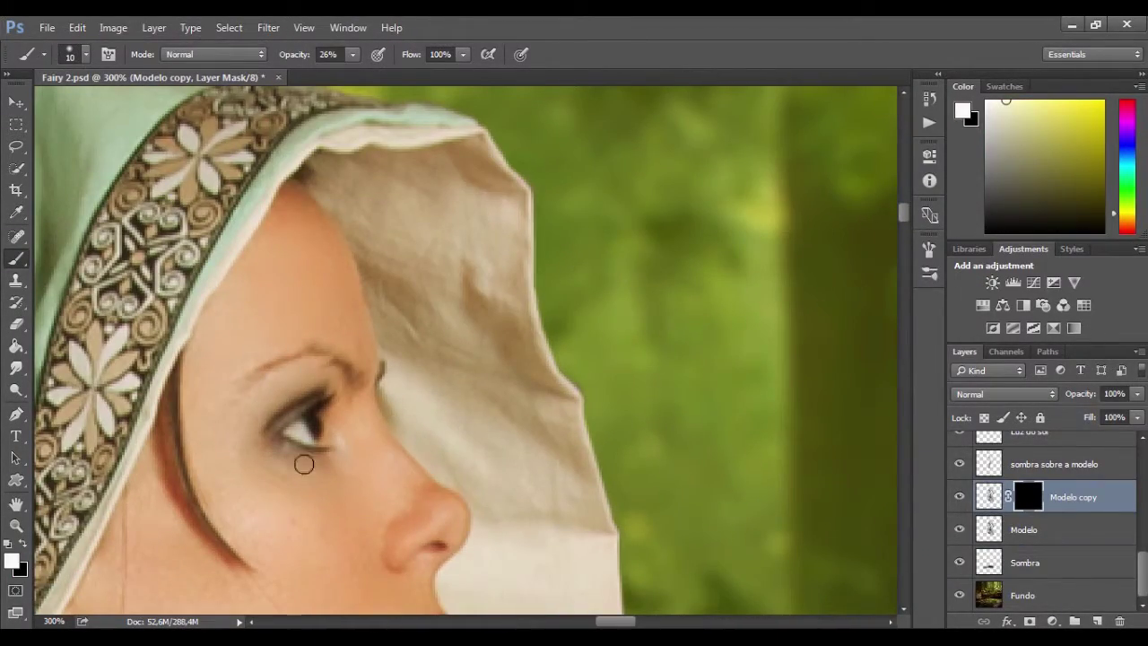
Reveal face detail on the Modelo copy mask, with a resized brush and slightly higher opacity.
scroll(303, 464, "down", 2)
scroll(252, 489, "down", 3)
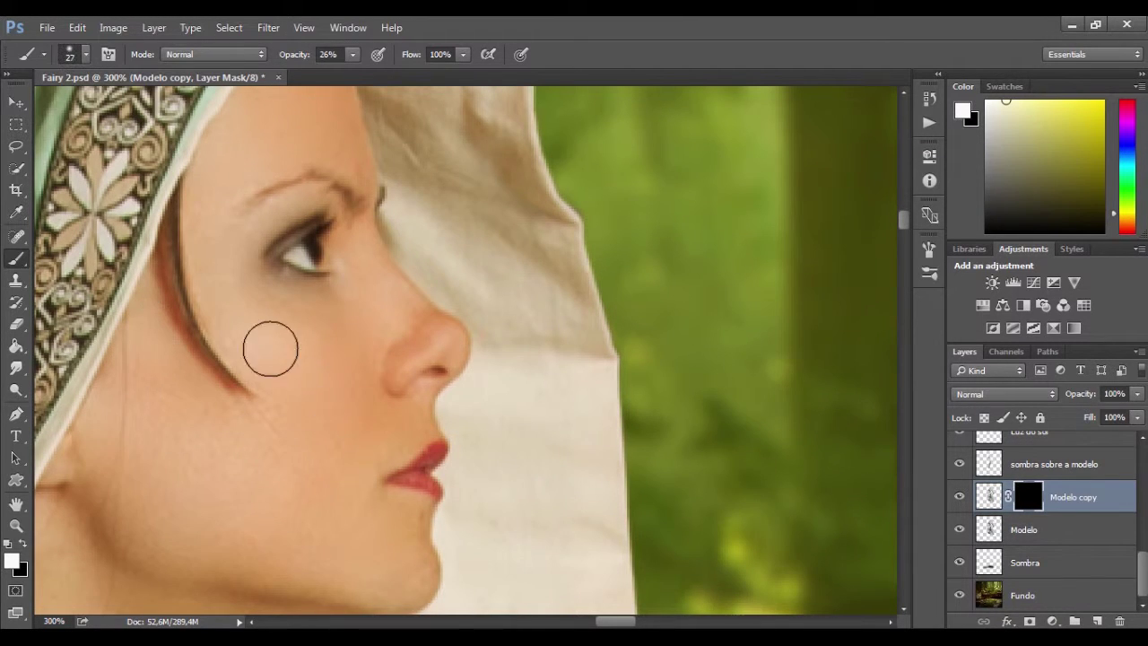
scroll(269, 368, "up", 2)
right_click(269, 369, "alt")
scroll(402, 452, "down", 5)
left_click_drag(353, 54, 356, 77)
scroll(278, 166, "up", 5)
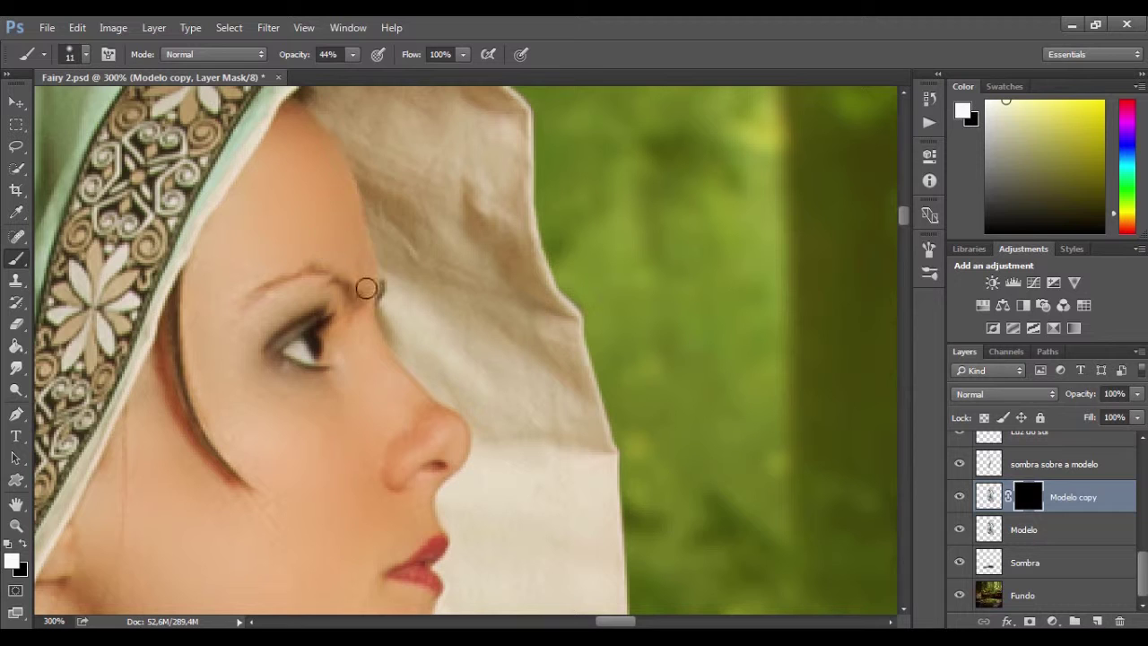
key("bracketright")
scroll(421, 433, "down", 6)
scroll(565, 238, "left", 7)
scroll(554, 447, "down", 2)
scroll(569, 457, "down", 1)
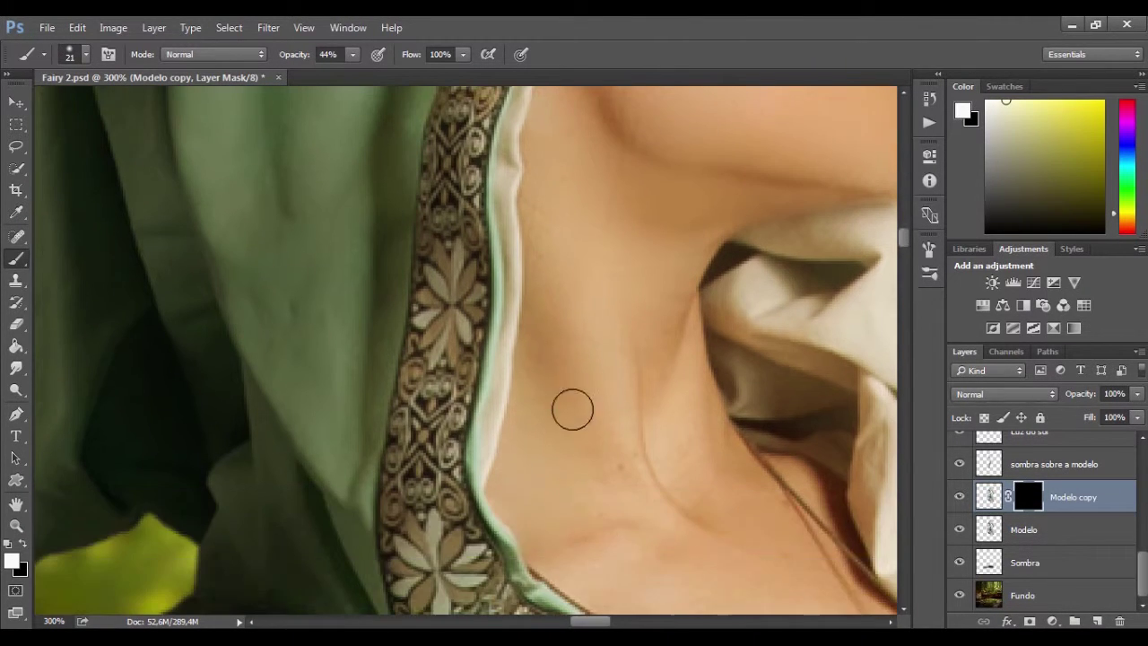
scroll(682, 345, "down", 3)
Reveal the collarbone, raised hand and fingers, resizing the brush for each area.
right_click(704, 350, "alt")
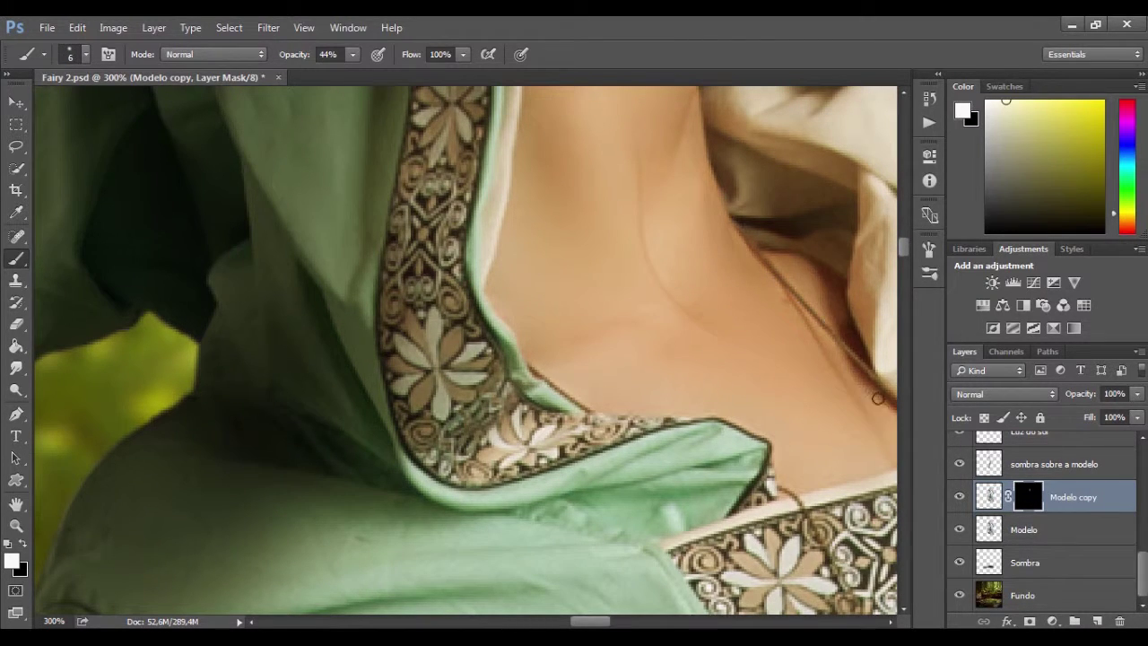
scroll(831, 300, "down", 4)
scroll(834, 216, "up", 3)
right_click(751, 287, "alt")
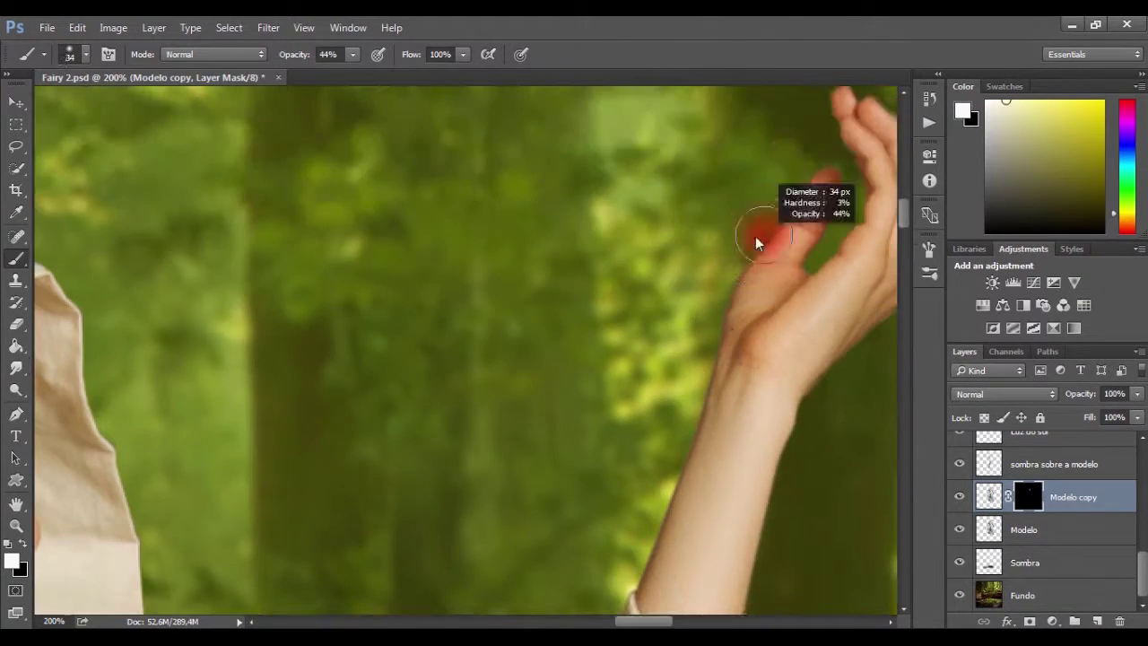
scroll(793, 256, "down", 2)
scroll(543, 282, "up", 2)
right_click(542, 282, "alt")
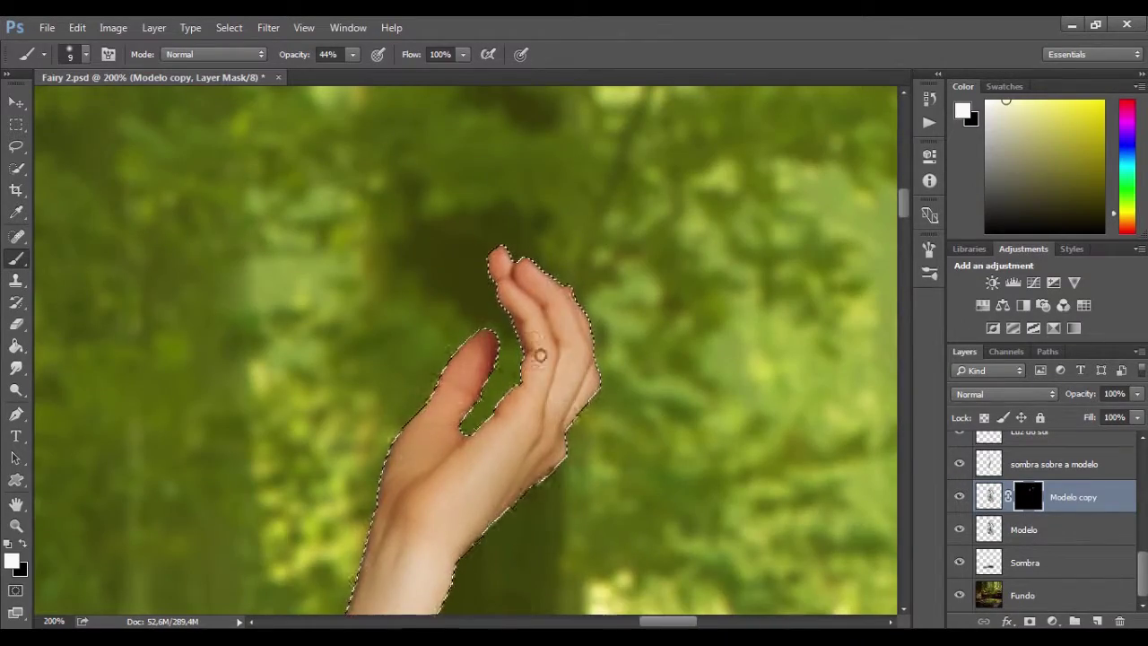
scroll(540, 356, "down", 2)
On the sombra sobre a modelo layer, paint shadow on the neck and raised arm.
left_click(1054, 463)
scroll(538, 386, "up", 2)
right_click(538, 386, "alt")
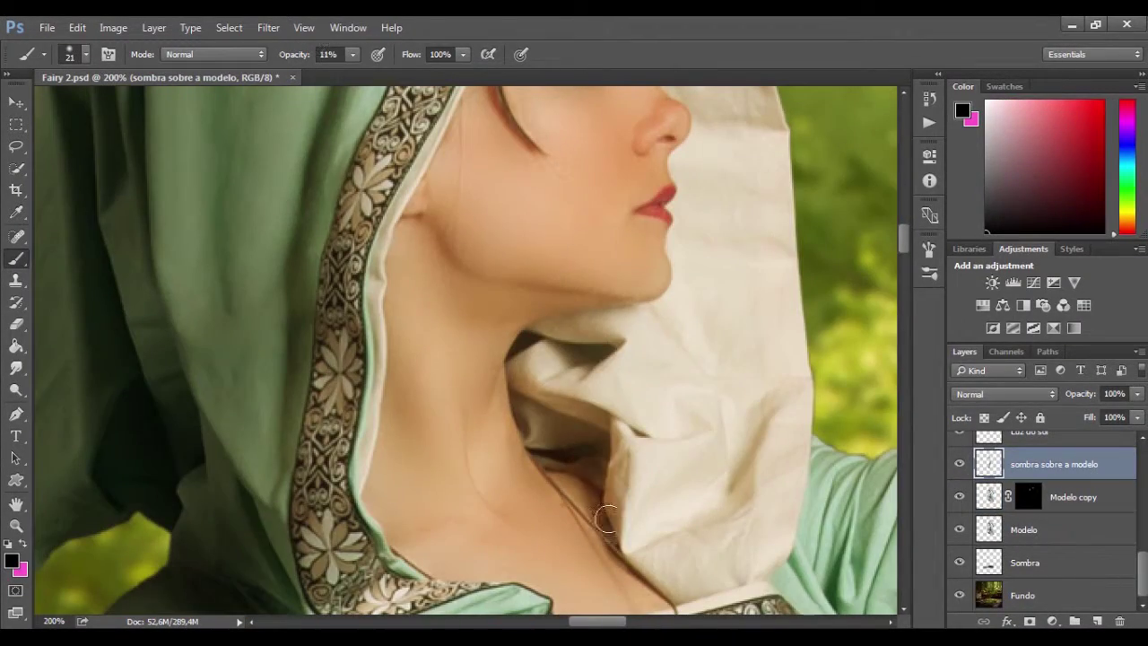
scroll(611, 484, "down", 3)
scroll(628, 359, "right", 2)
right_click(645, 269, "alt")
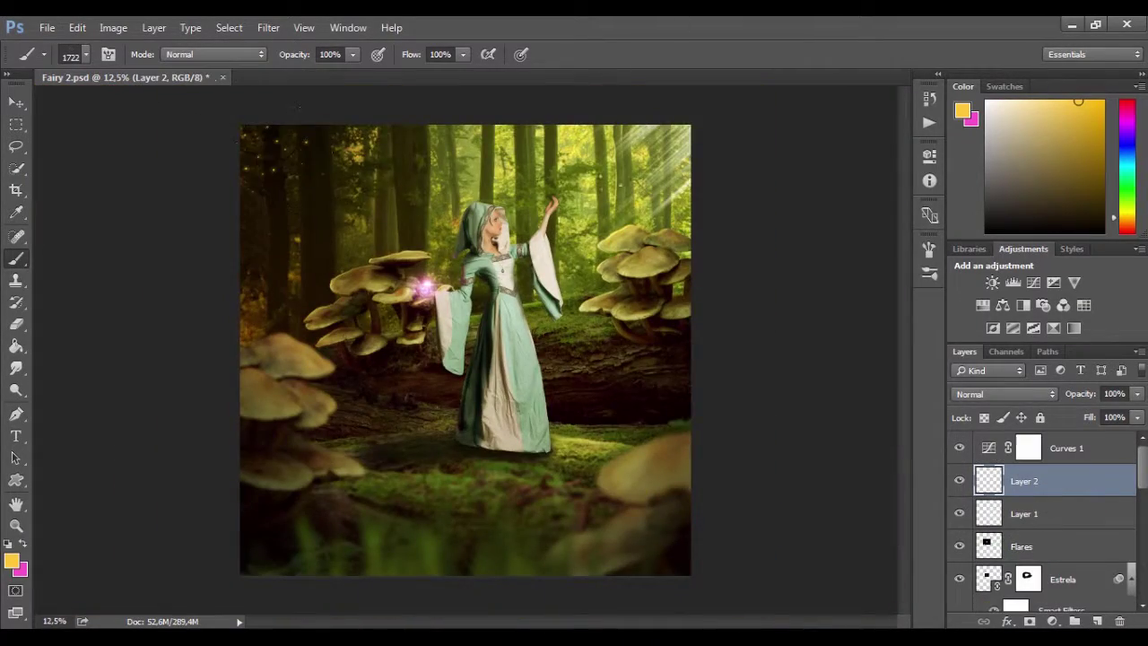
Zoom in and scroll to inspect the white-flowered plants beside the fairy.
key("ctrl+plus")
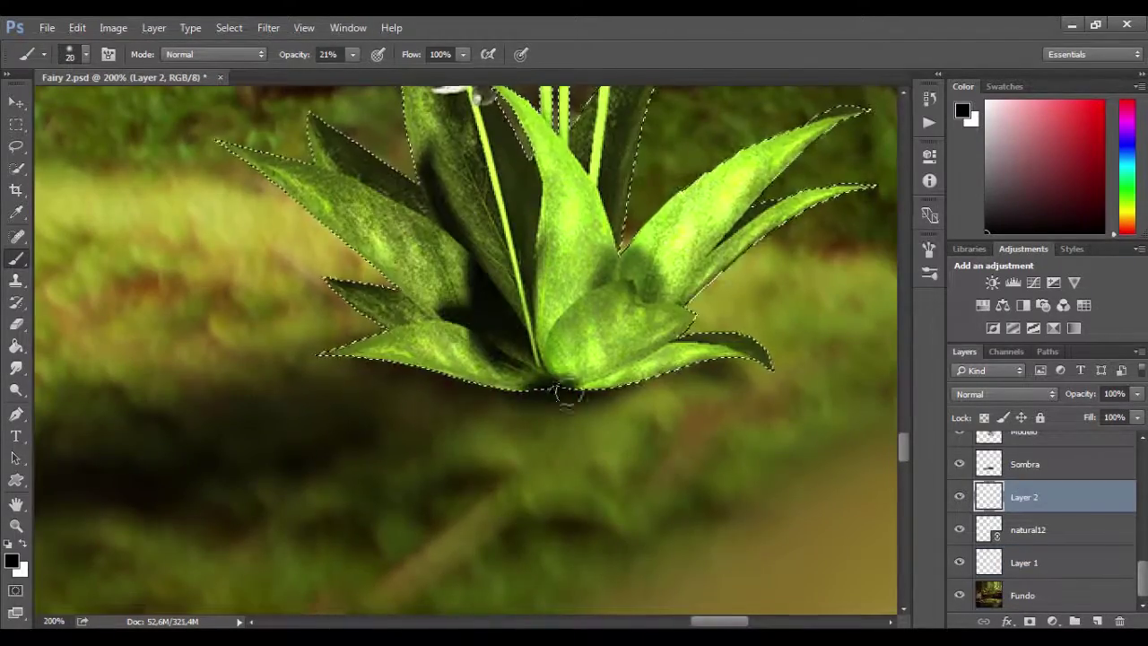
scroll(415, 410, "up", 3)
scroll(464, 467, "up", 2)
scroll(523, 247, "up", 3)
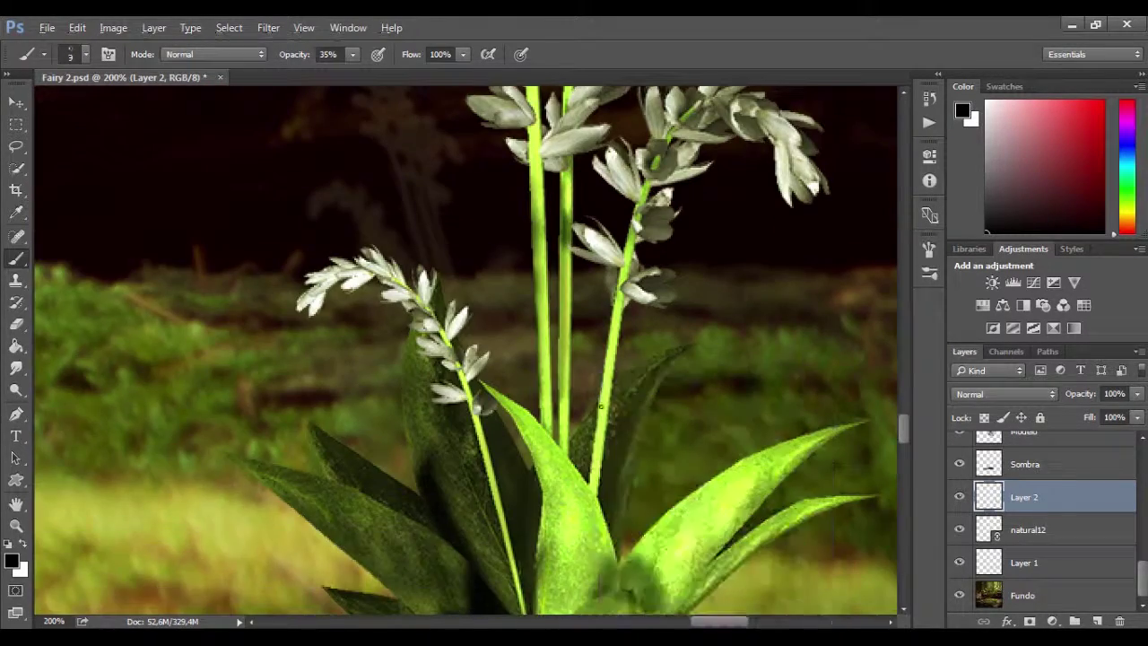
scroll(682, 377, "up", 3)
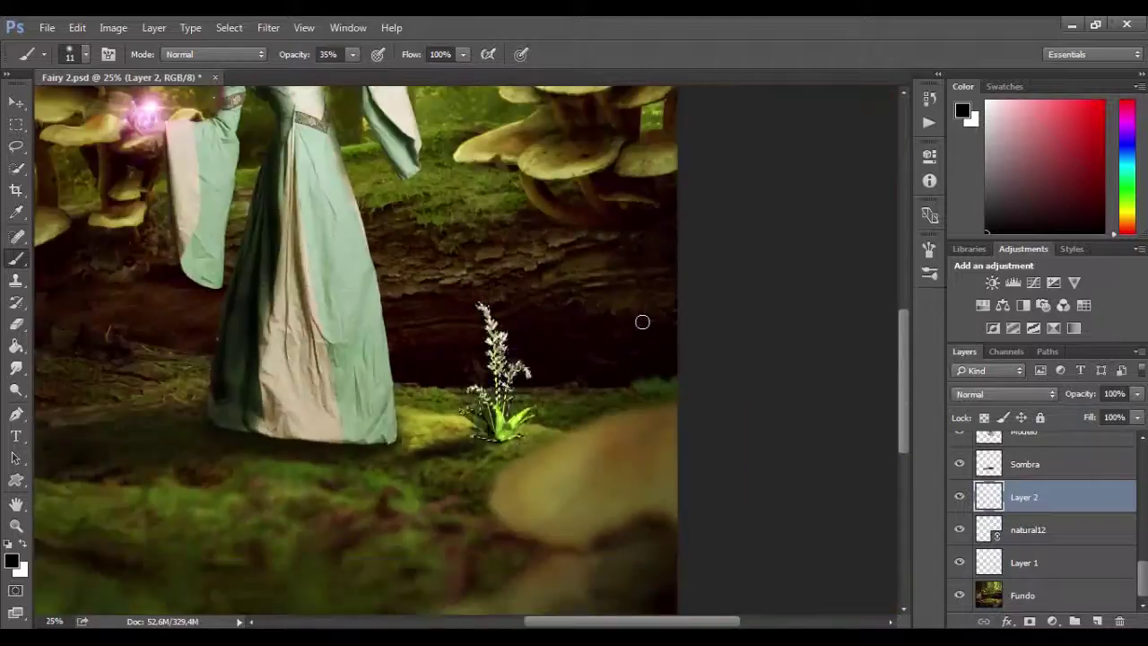
scroll(642, 322, "down", 1)
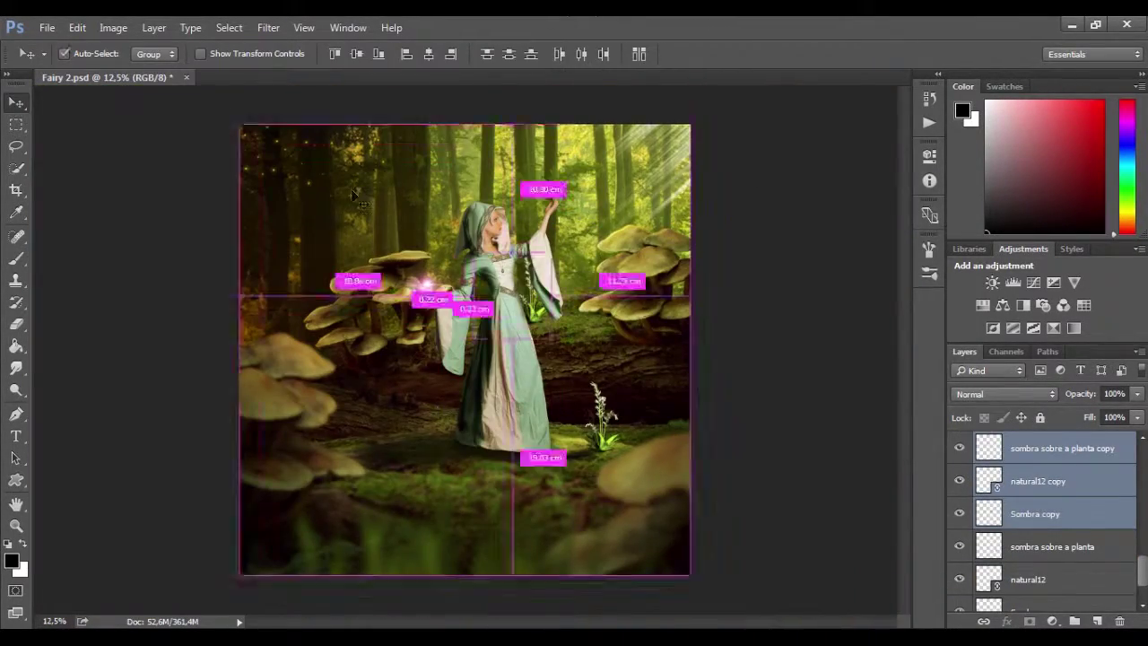
Shift the plant copy right, deselect the branch, and paint shading on it.
key("ctrl+plus")
left_click_drag(556, 289, 590, 287)
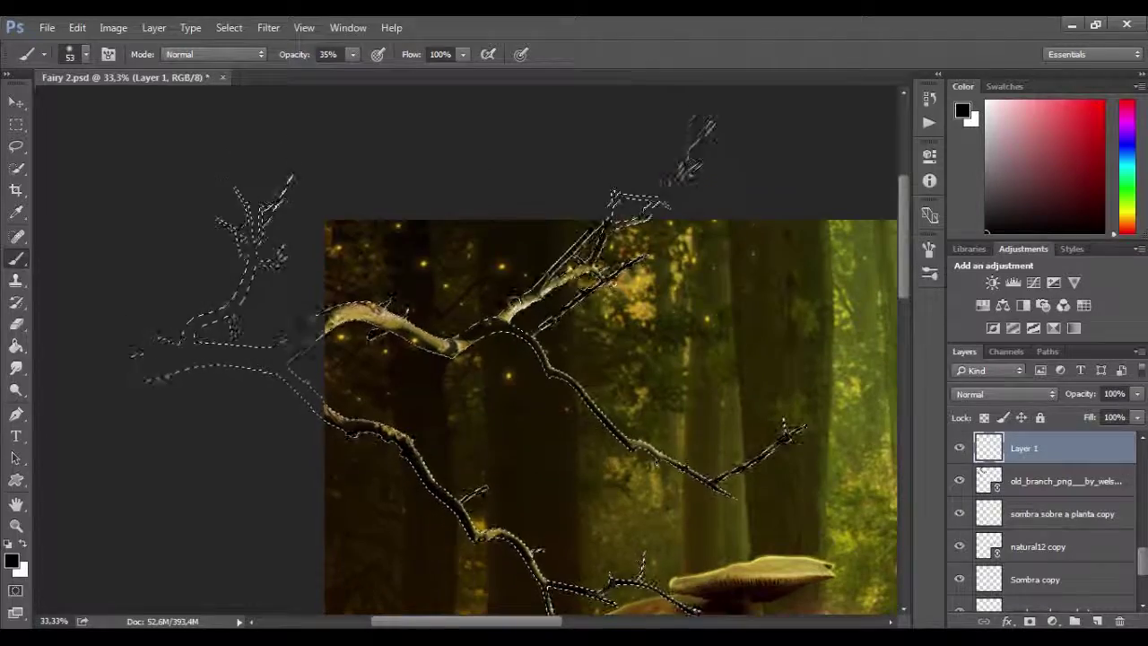
key("ctrl+d")
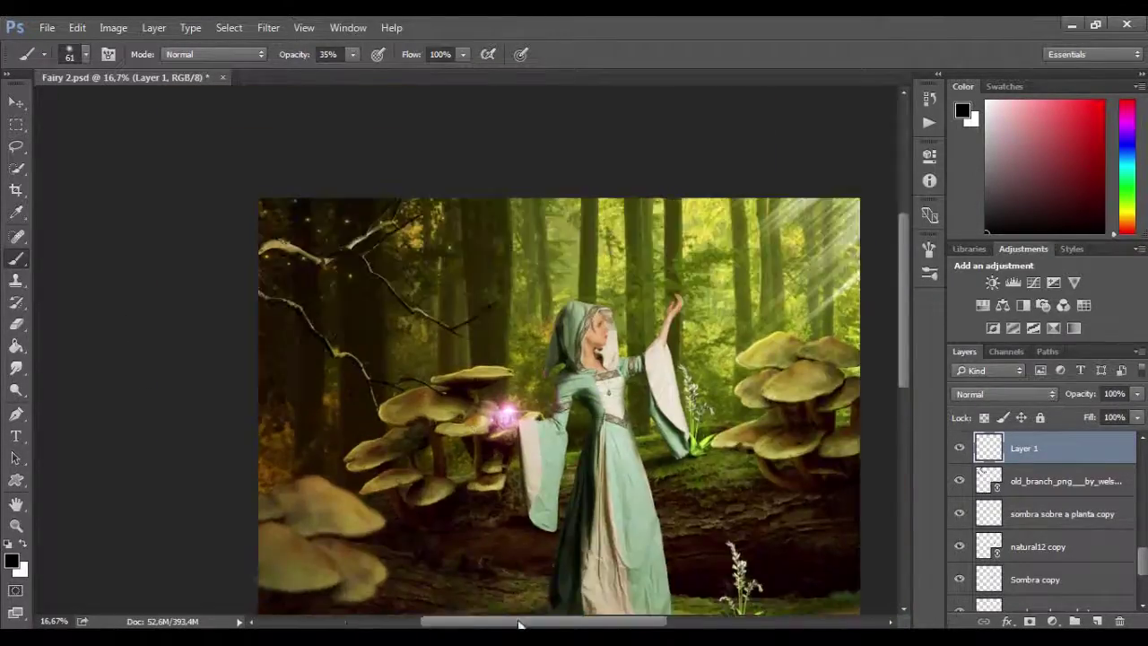
left_click_drag(567, 388, 556, 278)
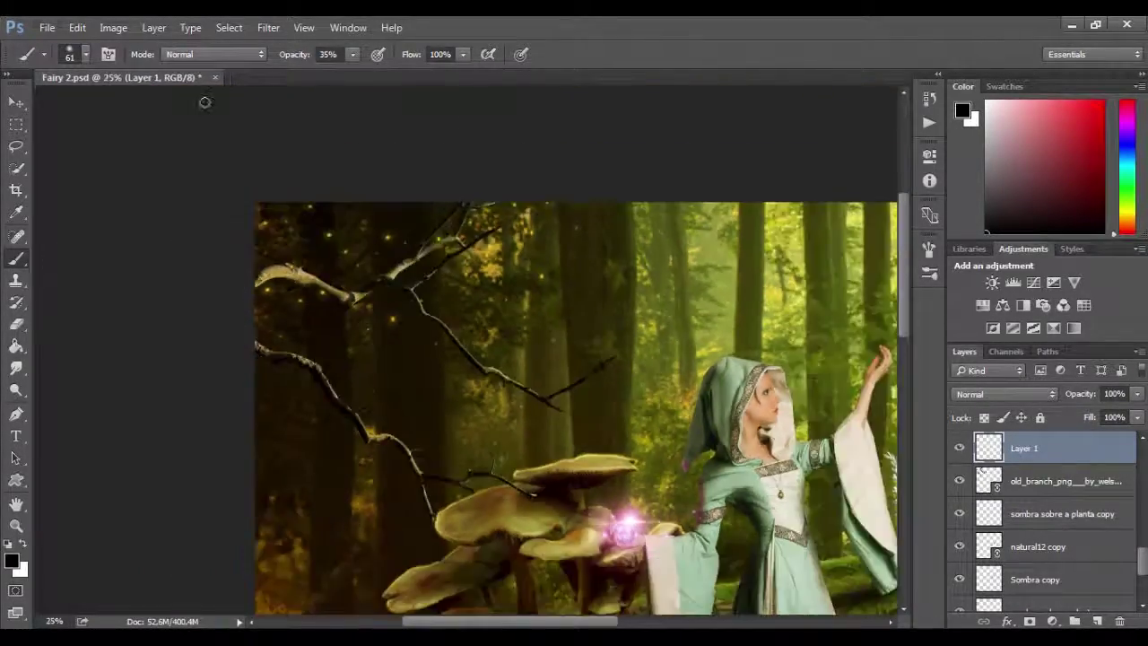